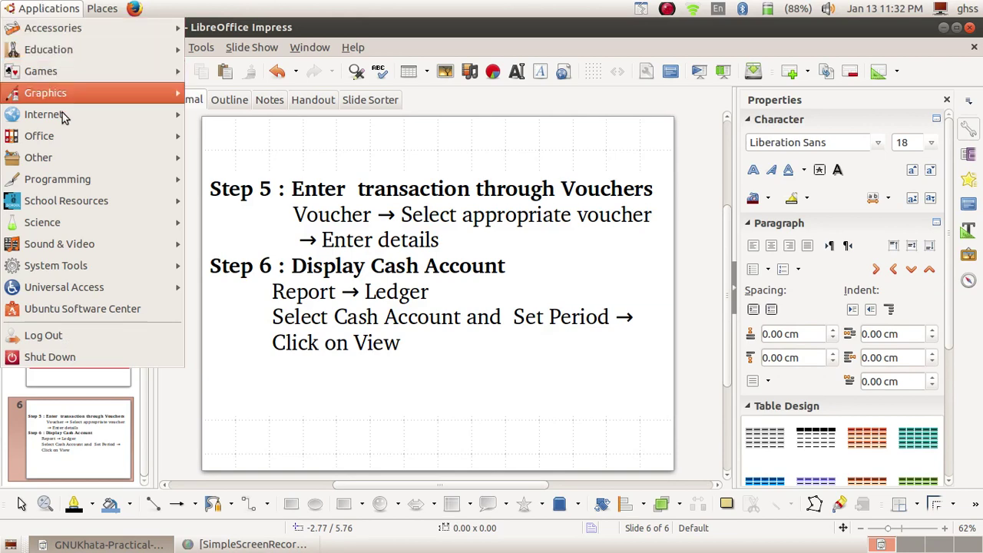
Switch to GNUKhata and start creating a new organisation named Zion with the organisation type Profit Making.
mouse_move(67, 133)
click(235, 182)
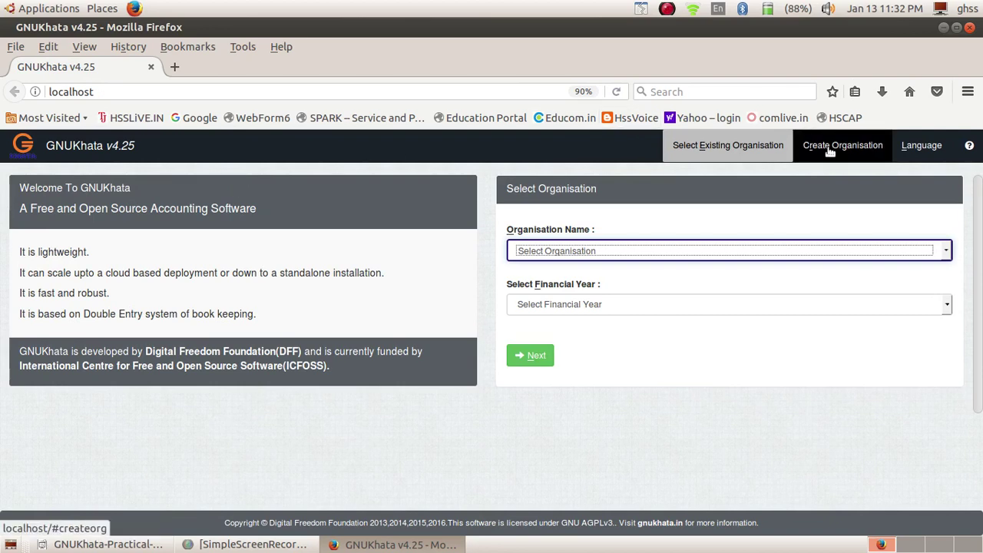
click(830, 149)
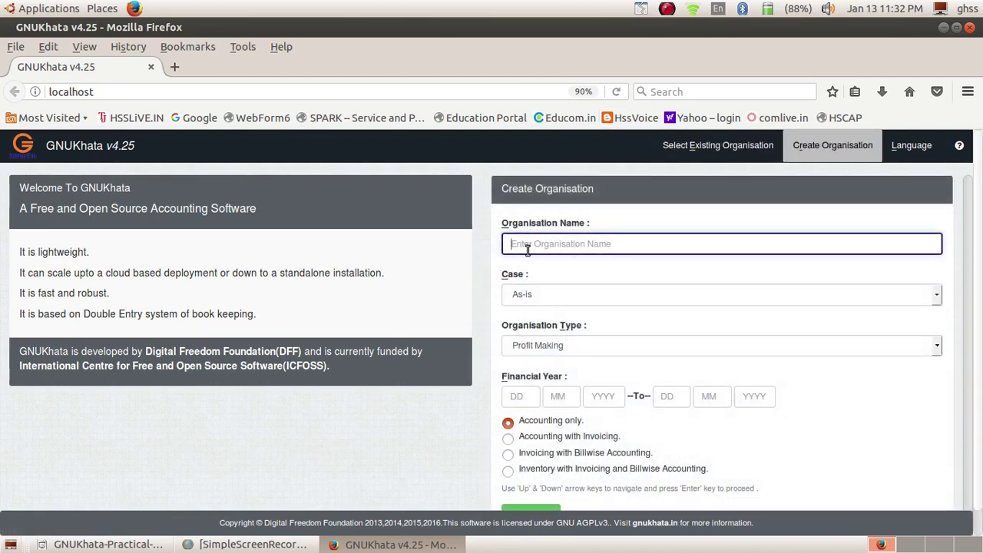
text(Zion)
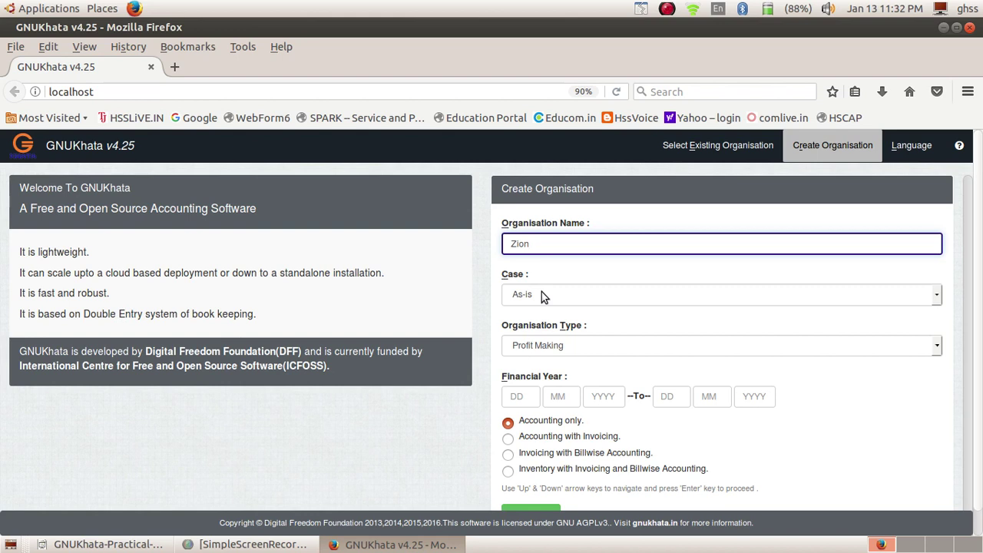
click(548, 350)
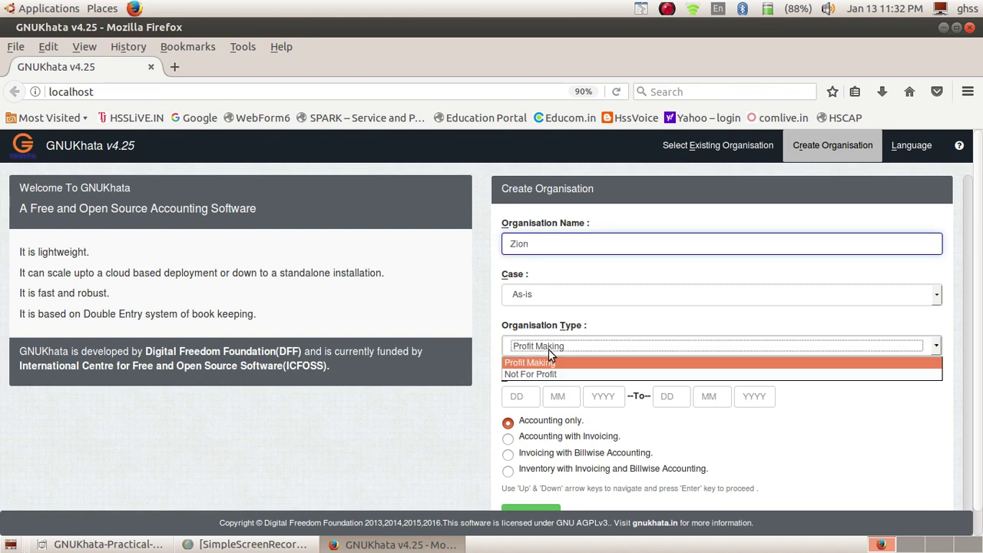
click(549, 353)
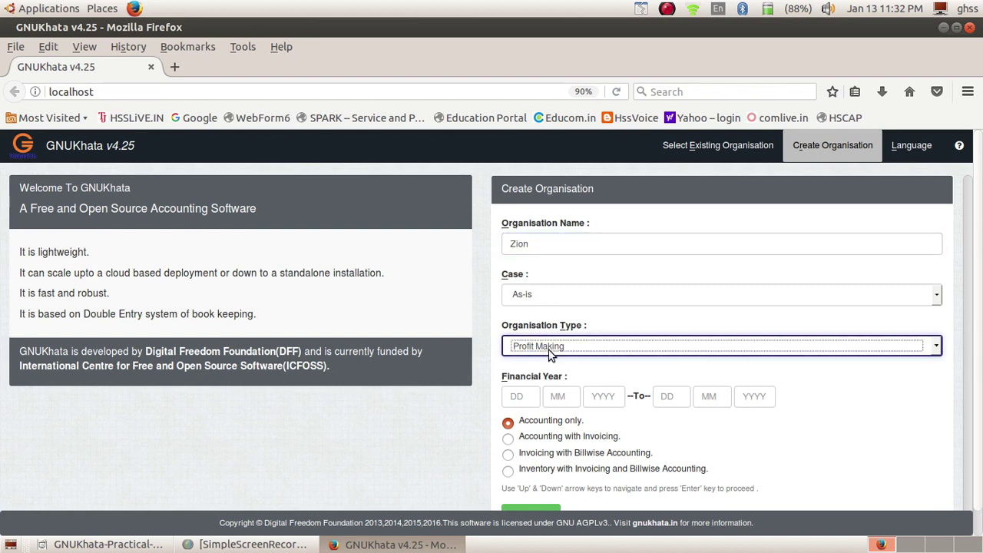
Set the financial year to run from 01-01-2016 to 31-12-2016 and proceed to the admin setup.
click(519, 396)
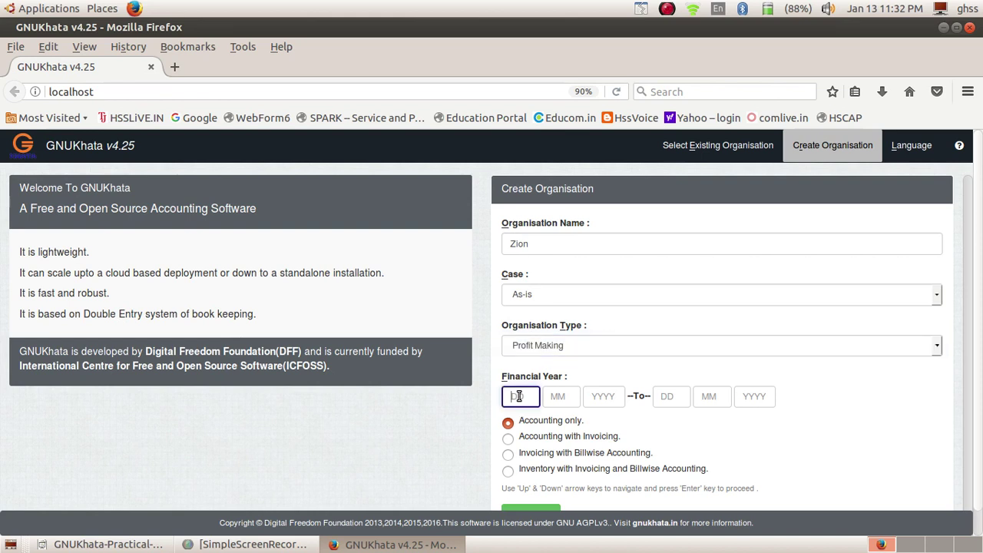
text(01012016)
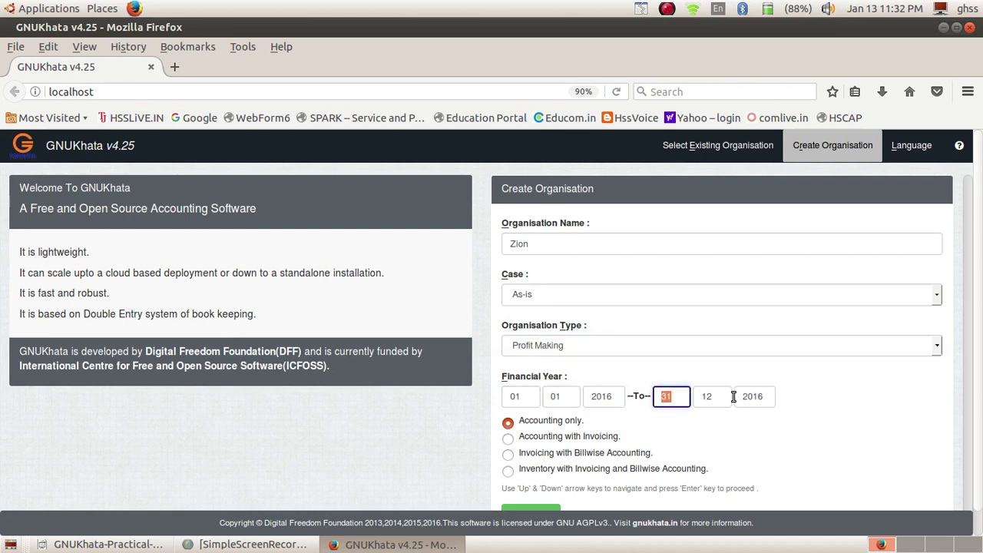
scroll(733, 397, down, 1)
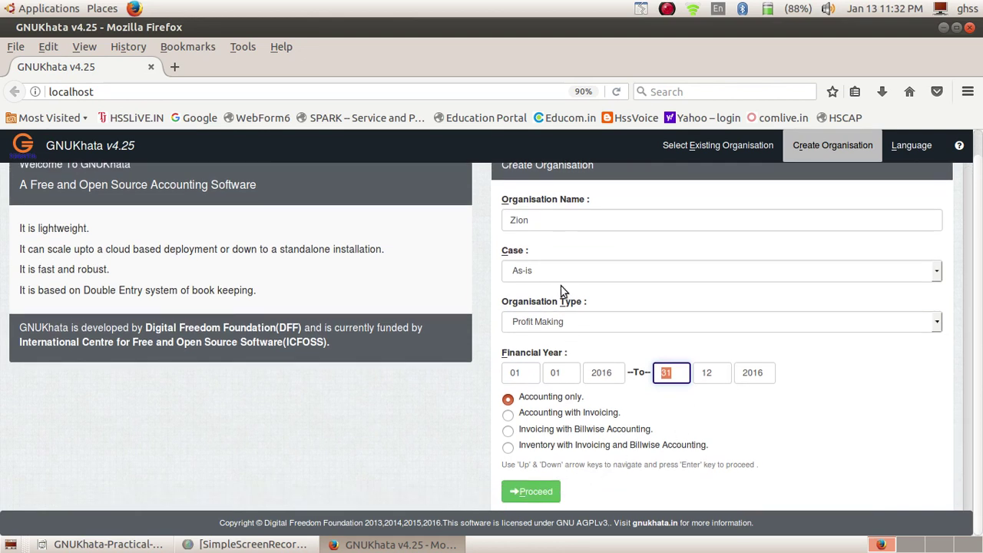
click(519, 496)
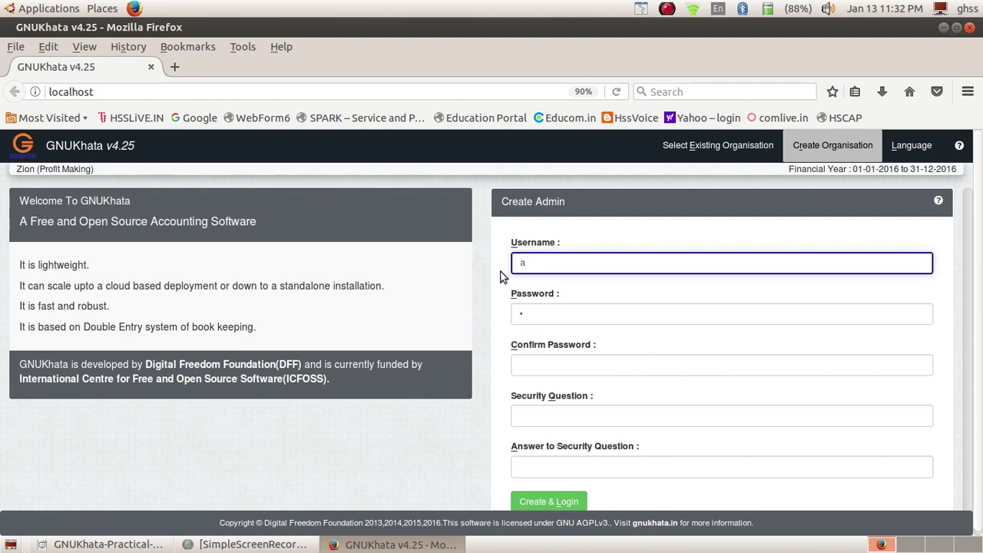
Enter the admin username and the admin password for the Zion organisation.
key(BackSpace)
text(a)
key(Tab)
text(a)
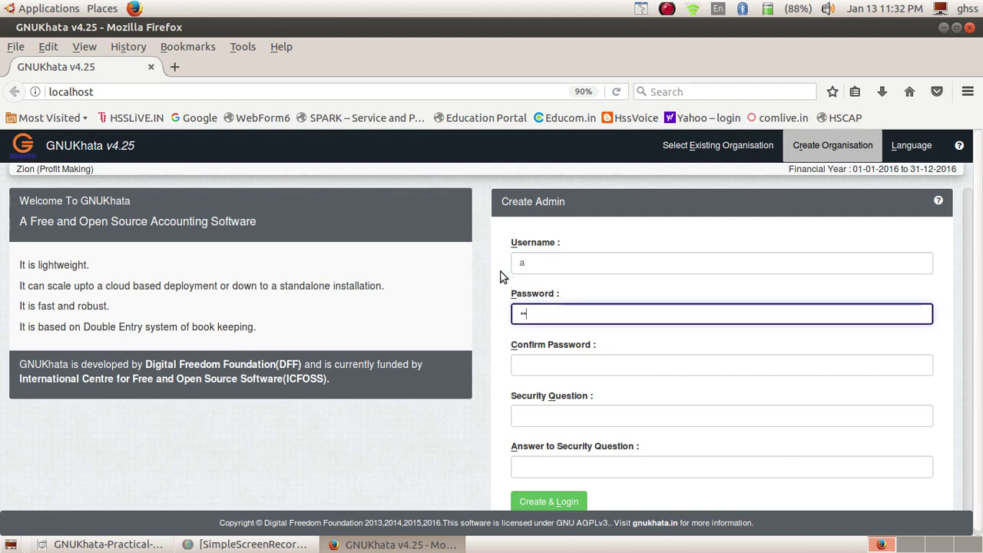
key(Tab)
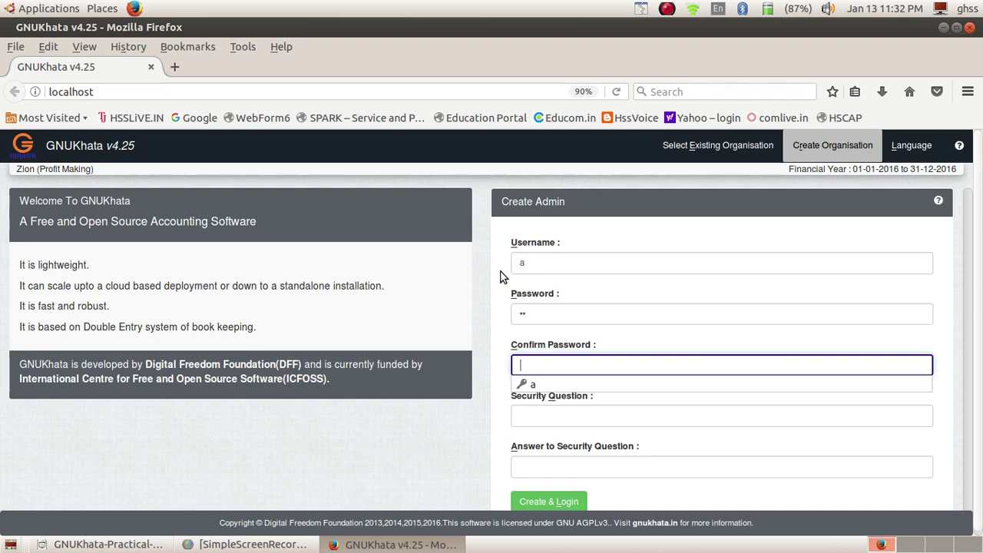
click(534, 314)
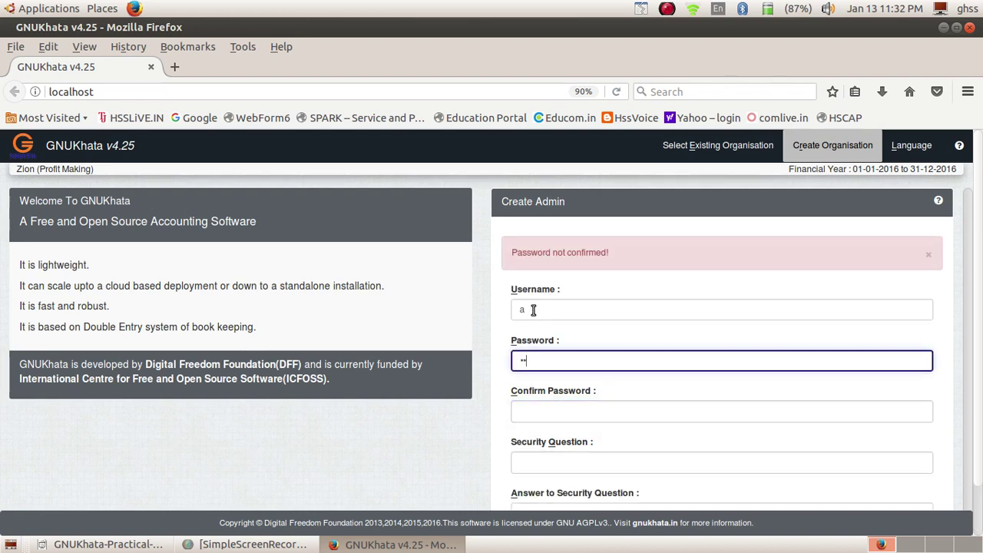
double_click(539, 363)
text(a)
key(Tab)
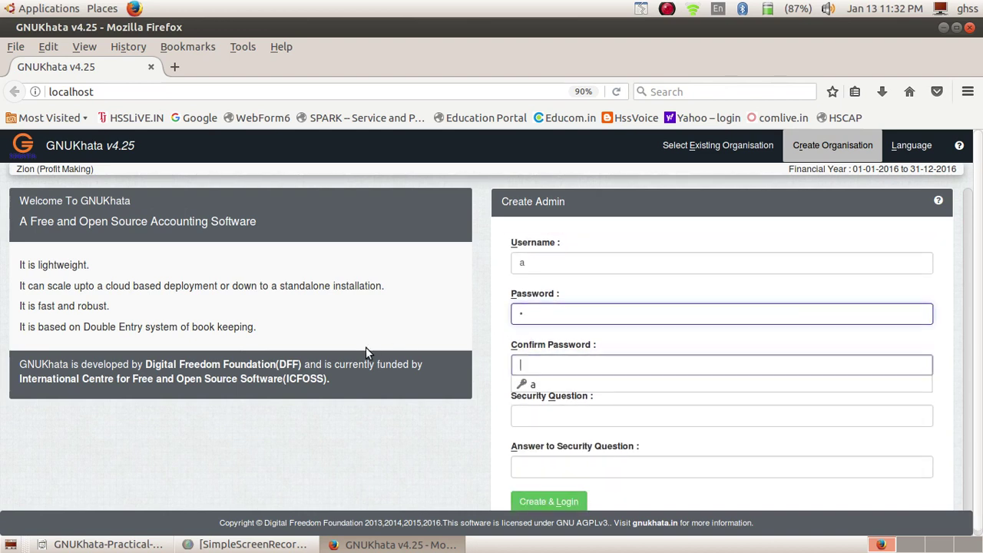
Confirm the admin password, fill in the security question and its answer, and create the admin login.
text(a)
key(Tab)
text(a)
key(Tab)
text(a)
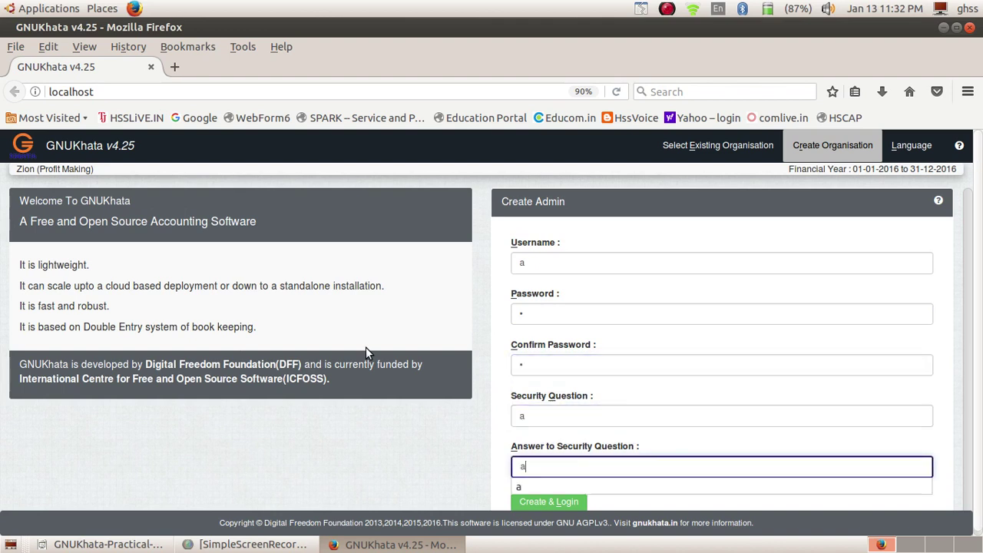
click(449, 406)
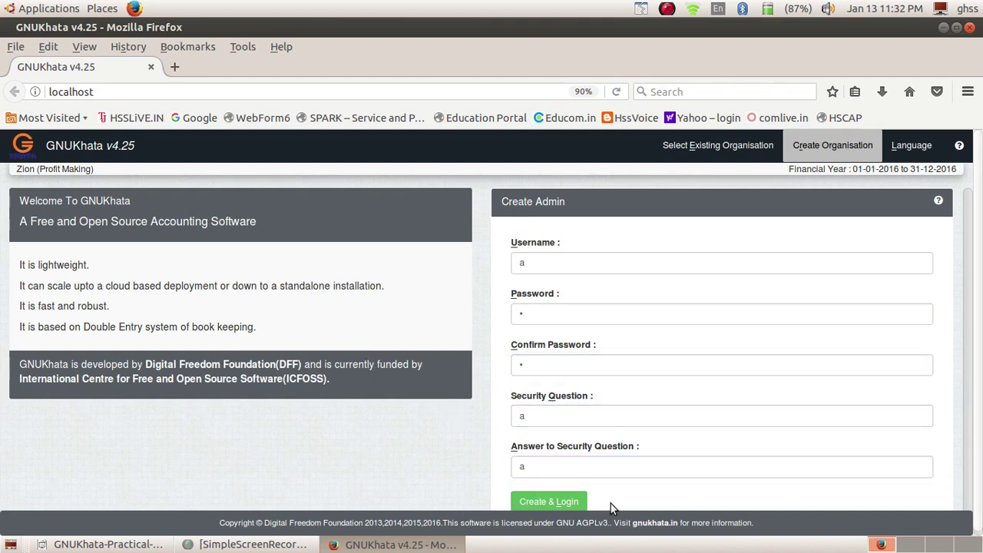
click(551, 502)
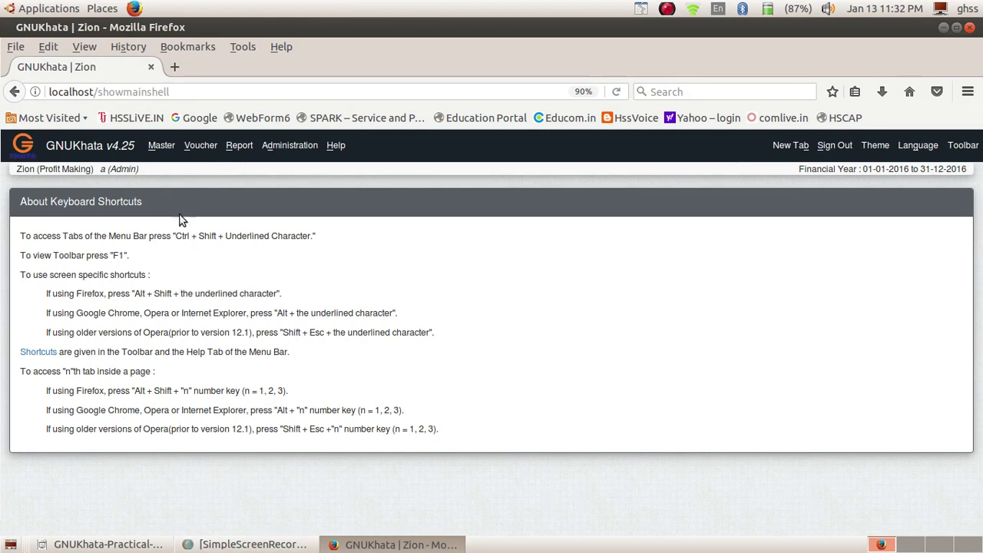
Create and save an account named Cash under the Current Assets group and Cash sub-group.
click(158, 151)
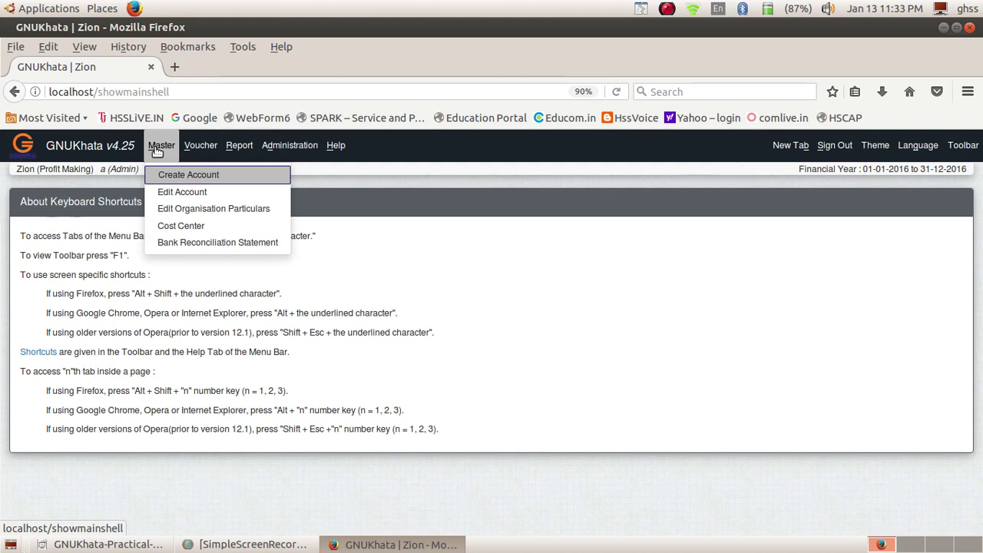
click(369, 277)
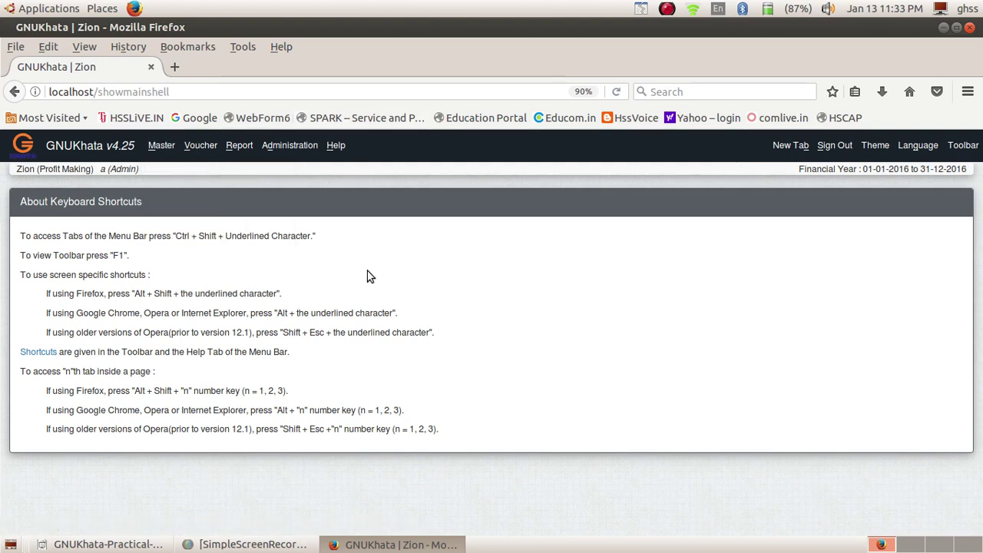
click(160, 149)
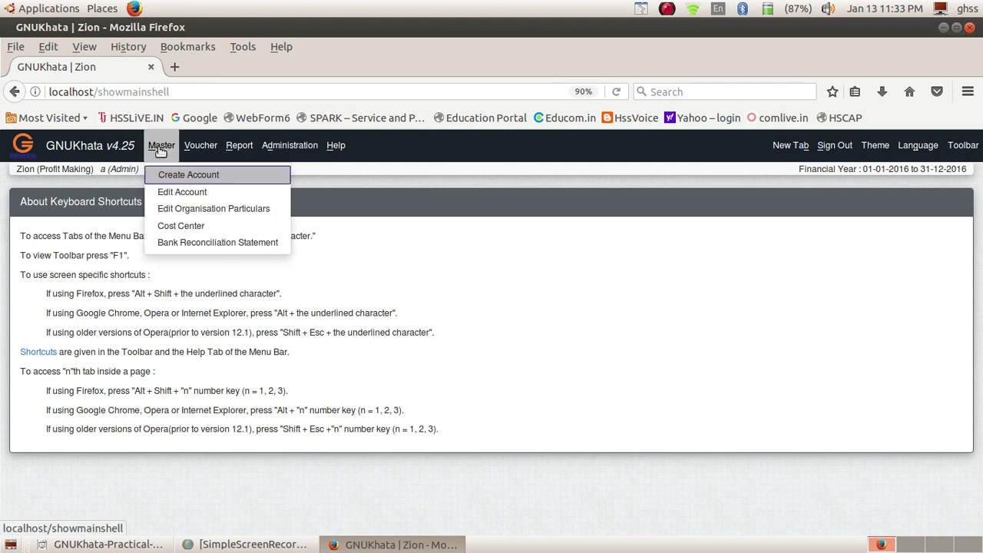
click(170, 178)
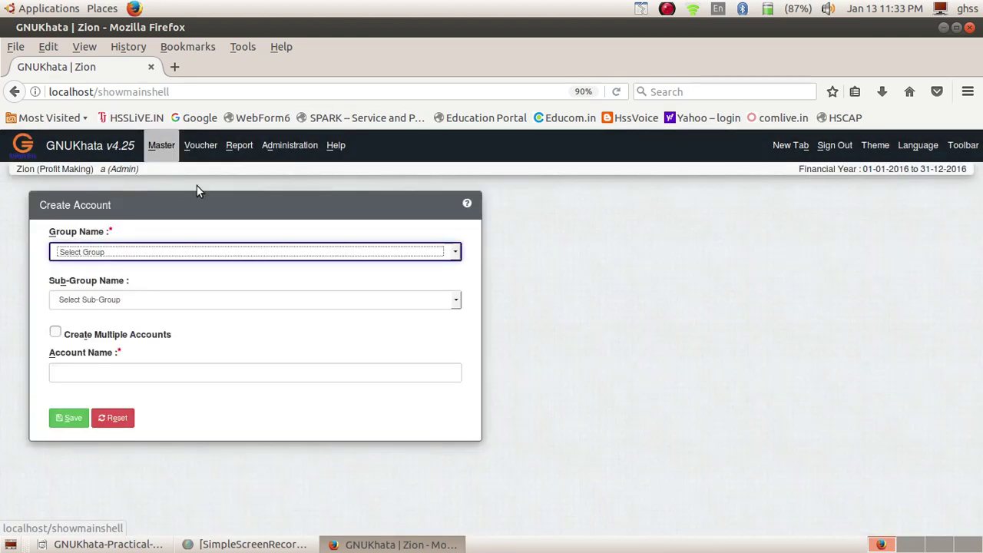
click(151, 257)
click(106, 280)
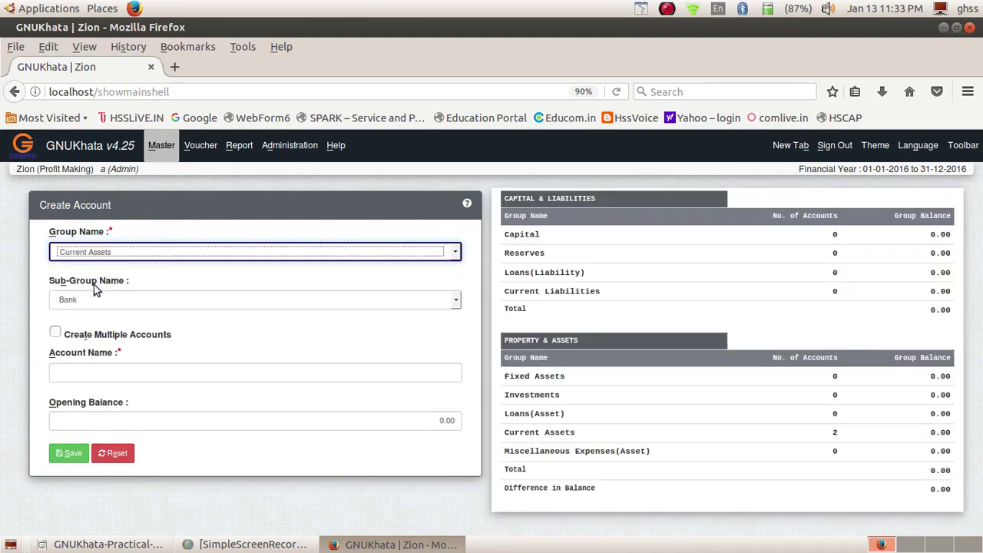
click(77, 300)
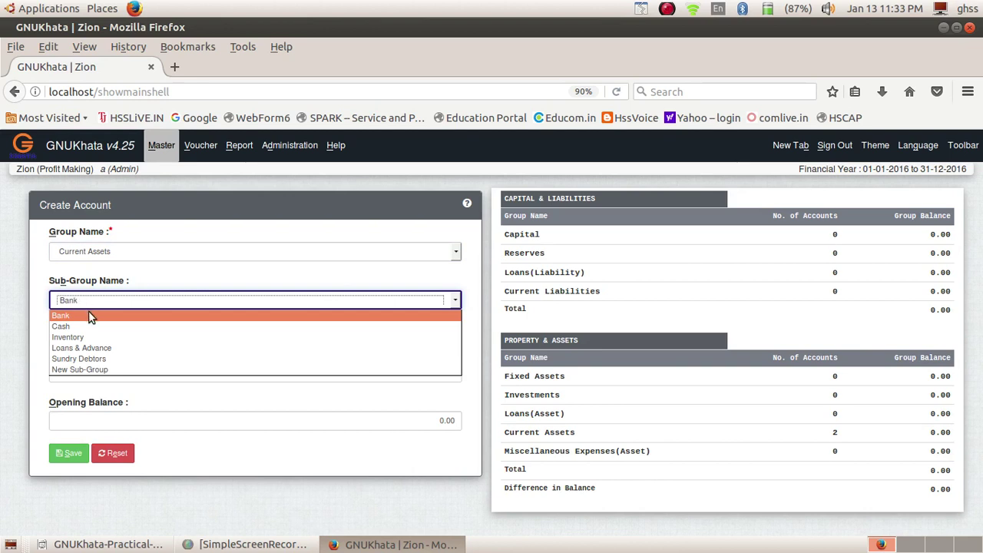
click(83, 326)
click(84, 371)
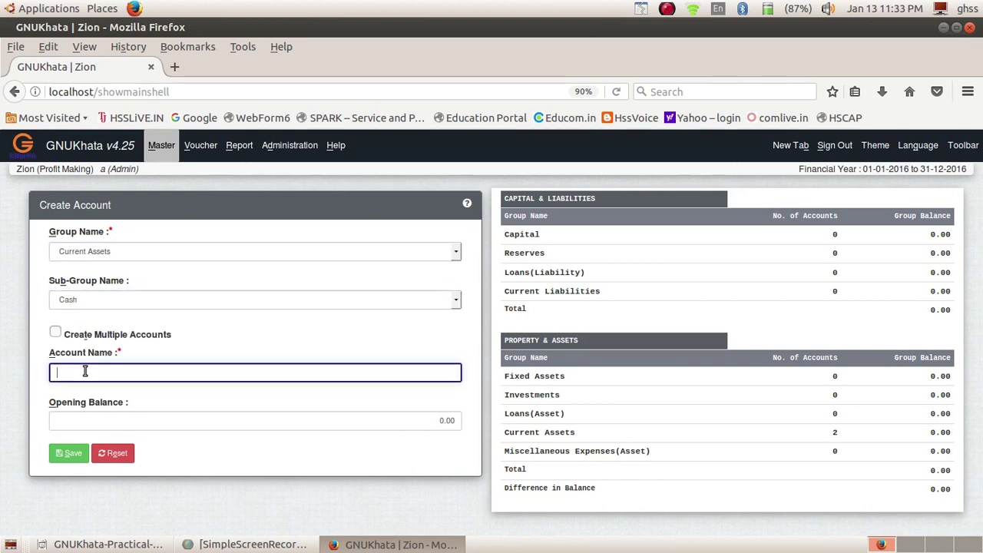
text(Cash)
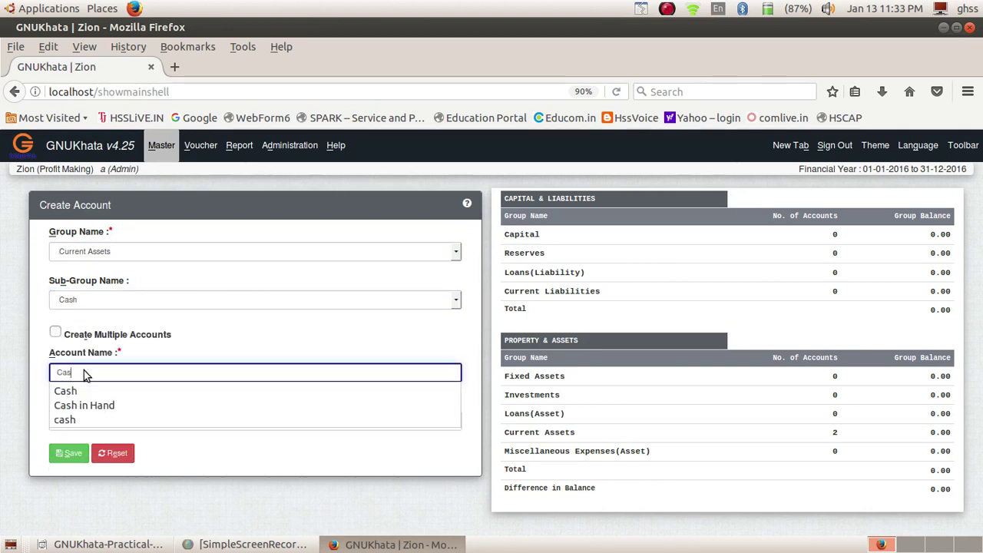
click(36, 403)
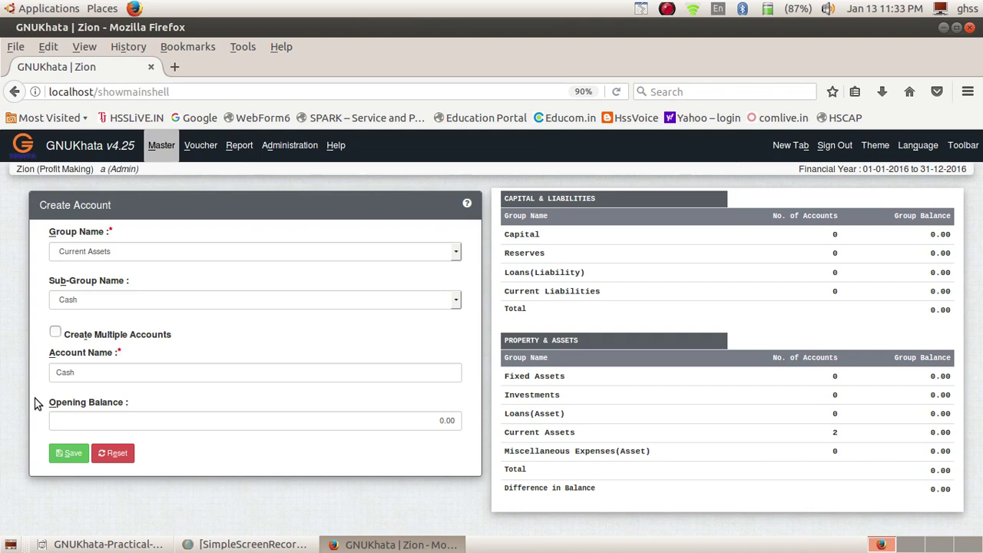
click(69, 454)
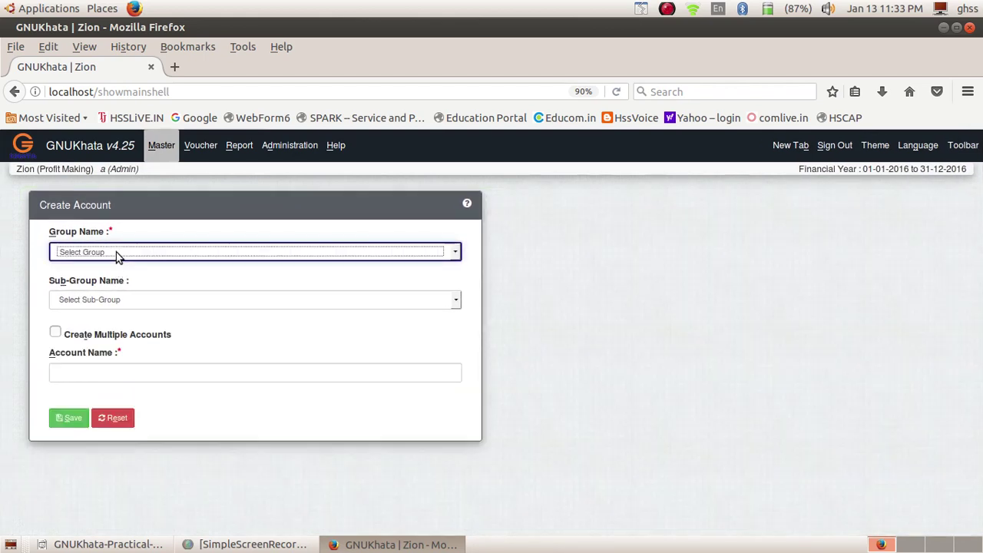
Create and save an account named Capital under the Capital group, without a sub-group.
click(114, 253)
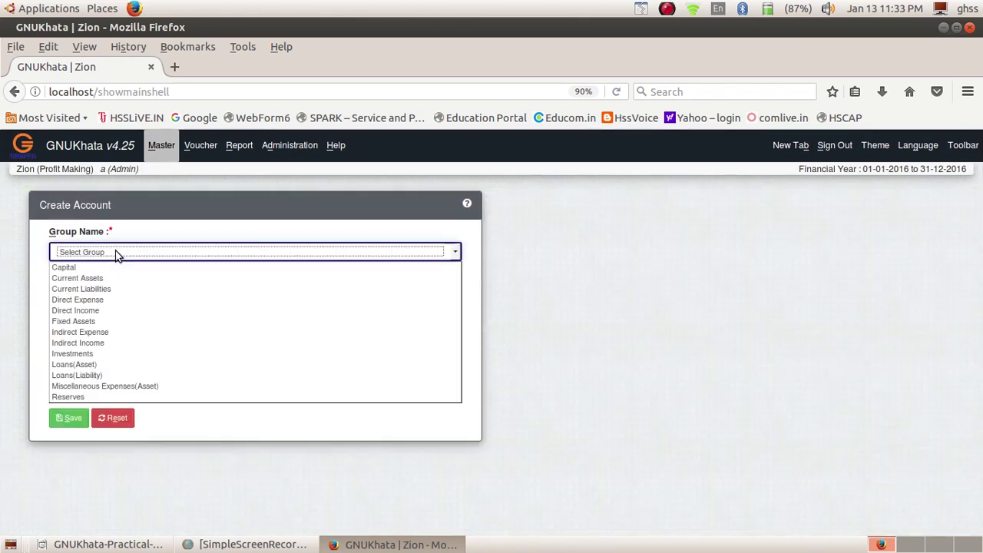
click(98, 270)
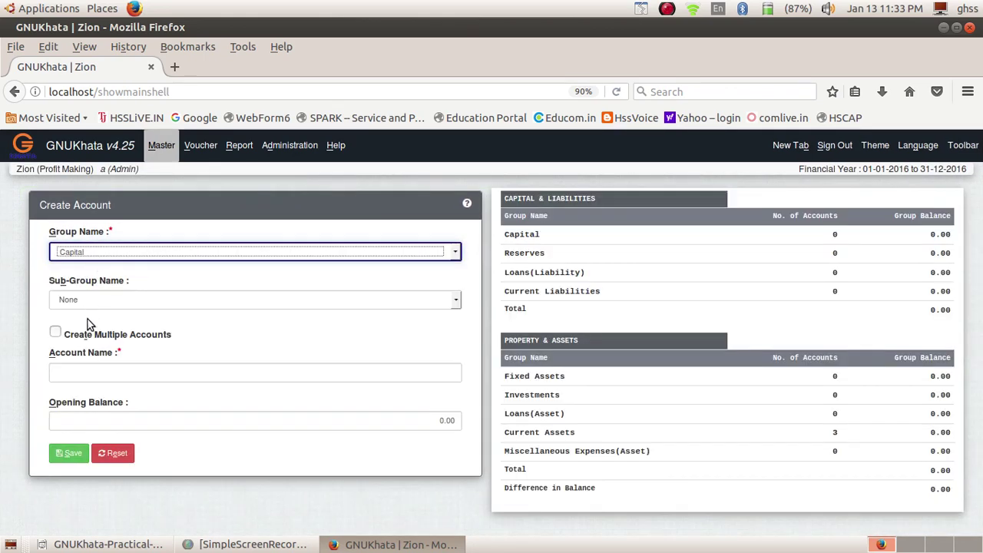
click(79, 369)
text(Ca)
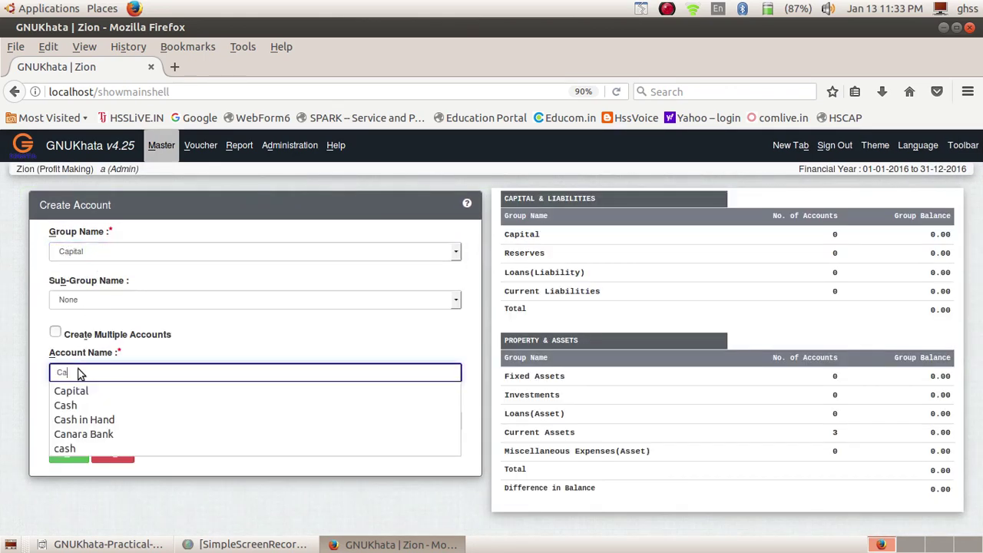
text(pi)
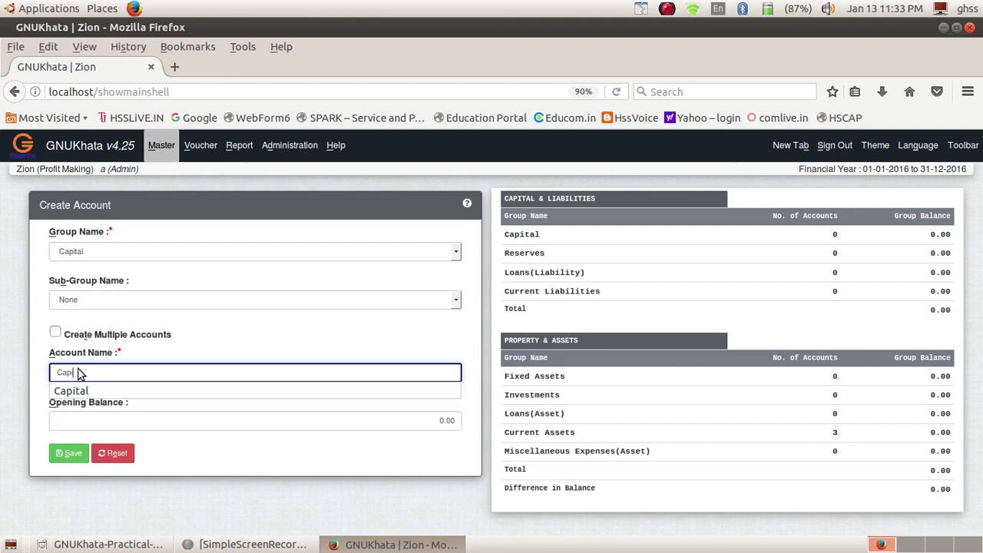
text(tal)
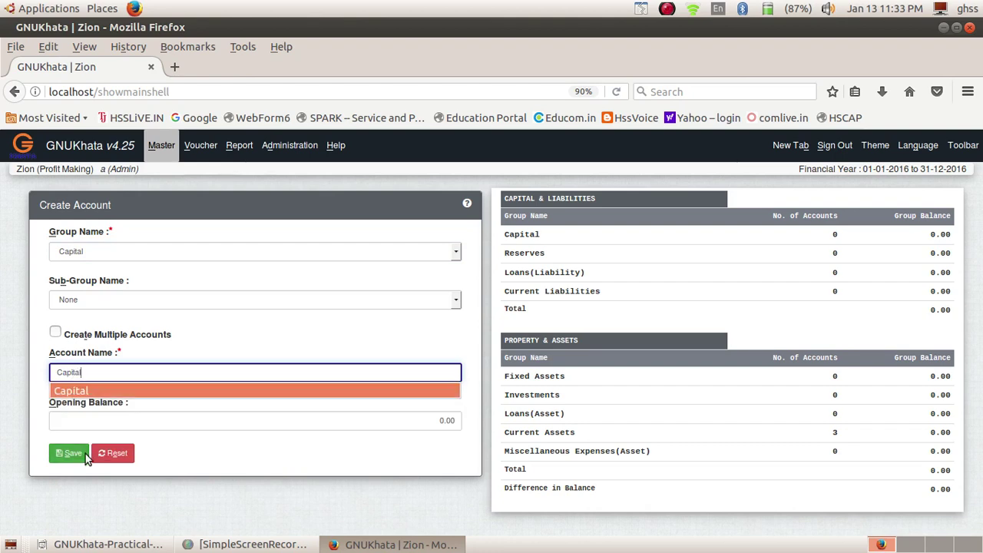
click(69, 453)
Create and save an account named Furniture under the Fixed Assets group and Furniture sub-group.
click(109, 305)
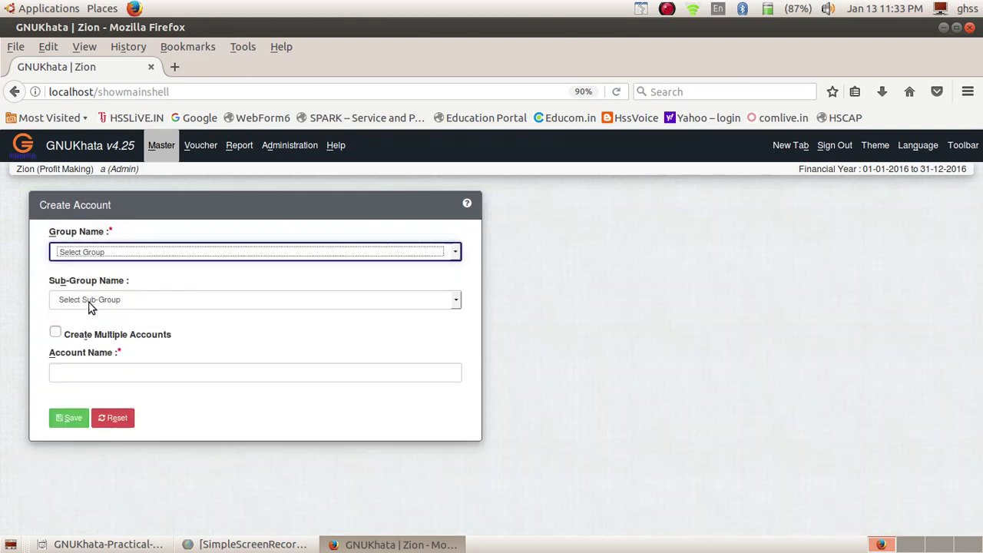
click(90, 256)
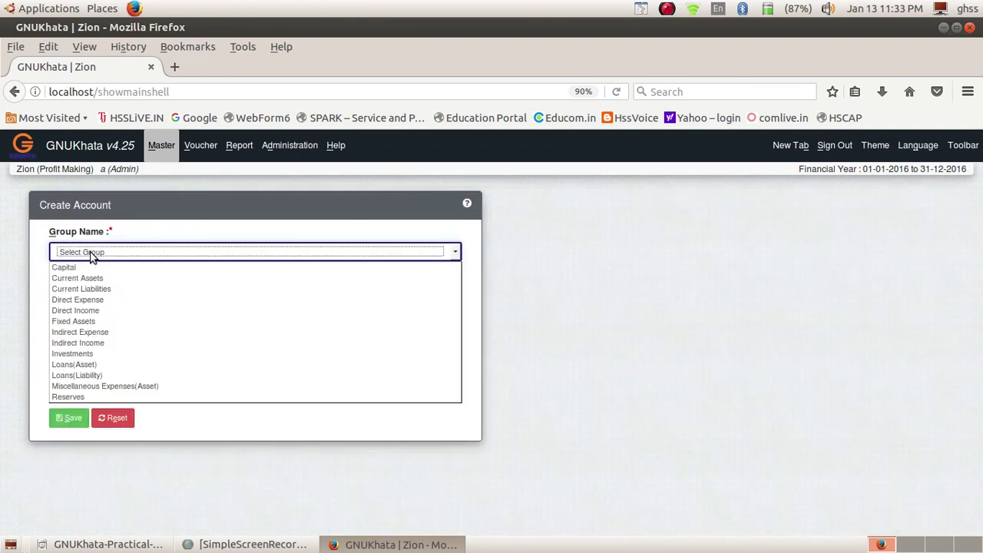
click(90, 318)
click(91, 300)
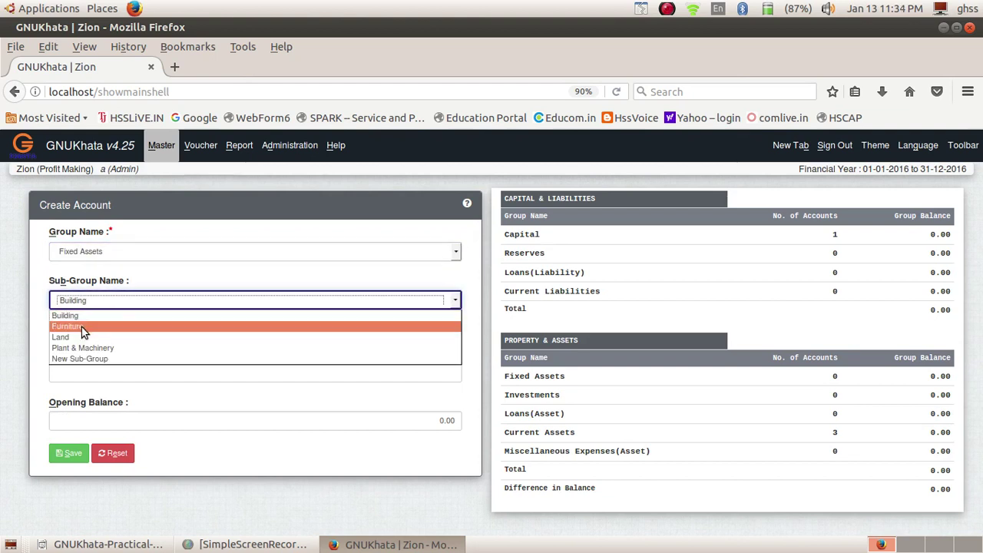
click(84, 330)
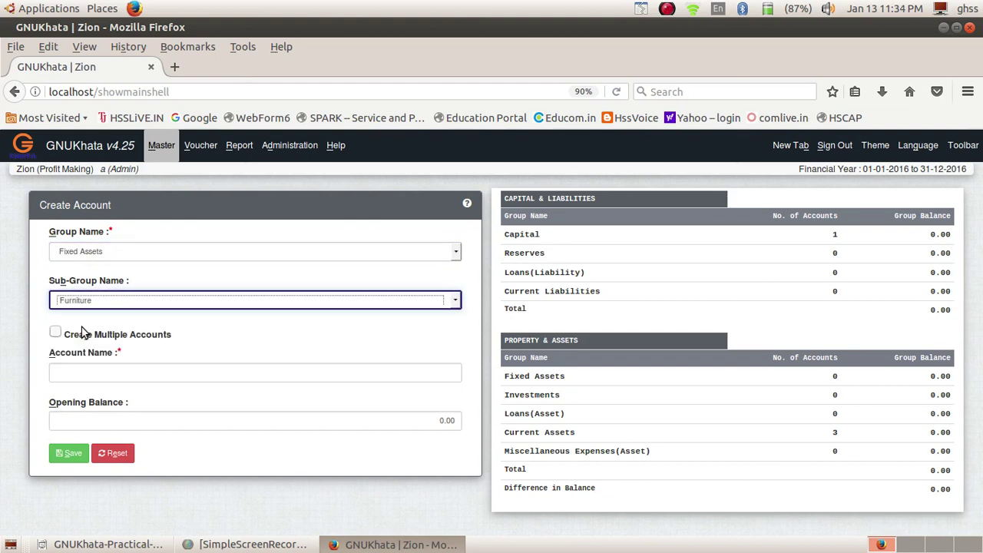
click(90, 367)
text(Furn)
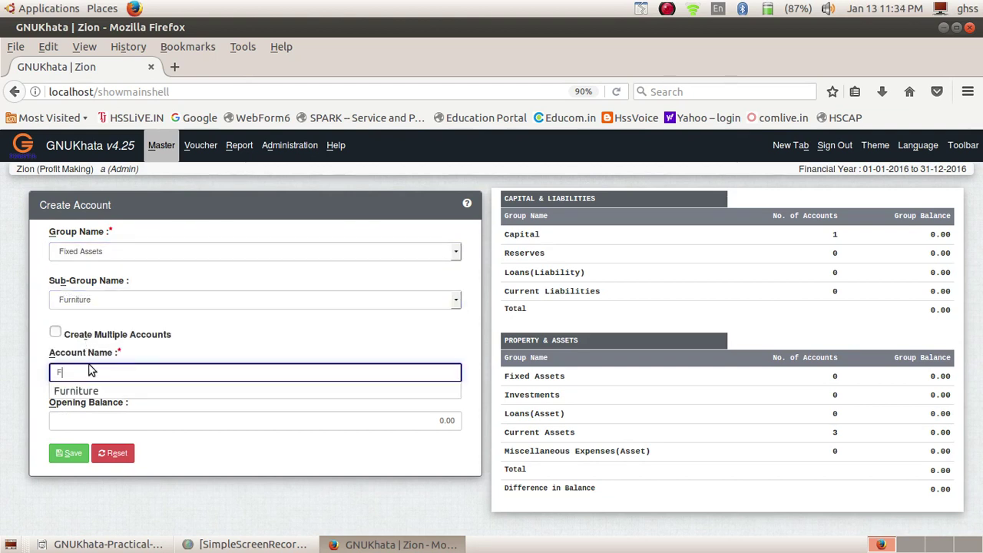
text(iture)
click(60, 456)
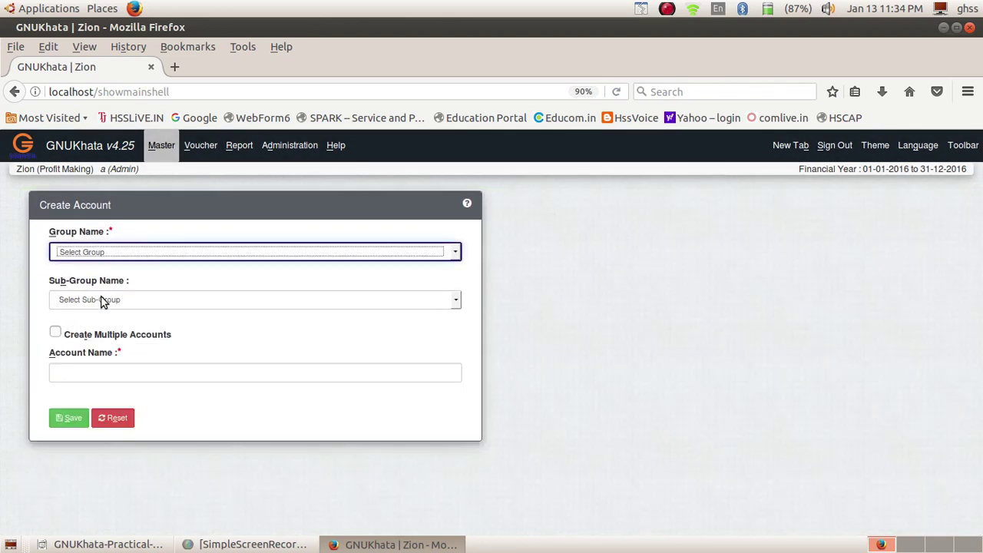
Create and save an account named Purchase under the Direct Expense group, without a sub-group.
click(115, 253)
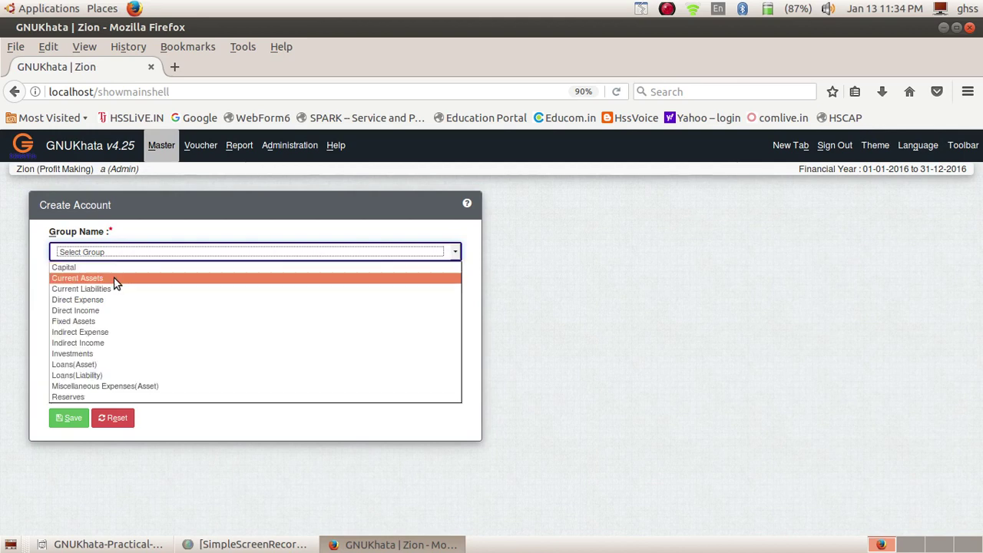
click(106, 300)
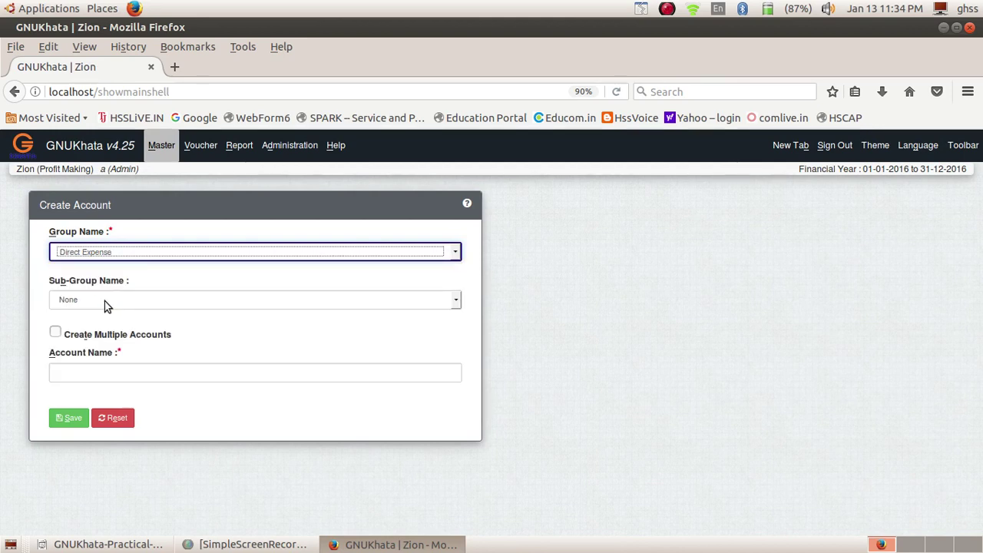
click(89, 374)
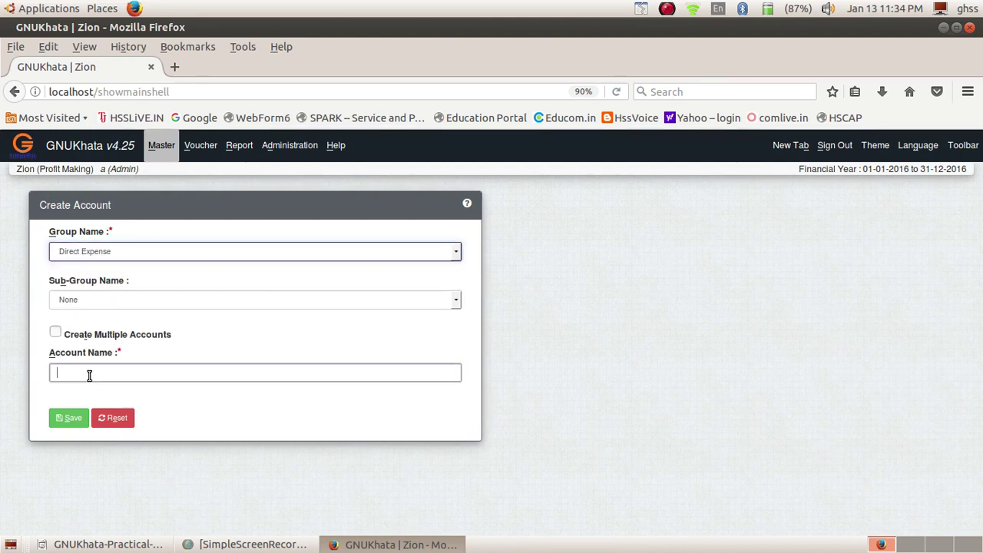
text(Pur)
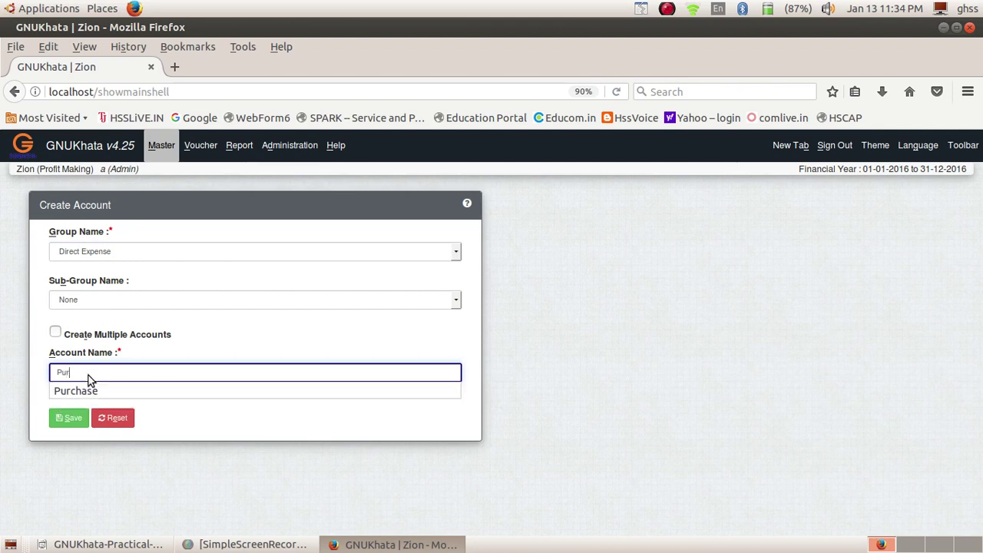
text(chase)
click(61, 418)
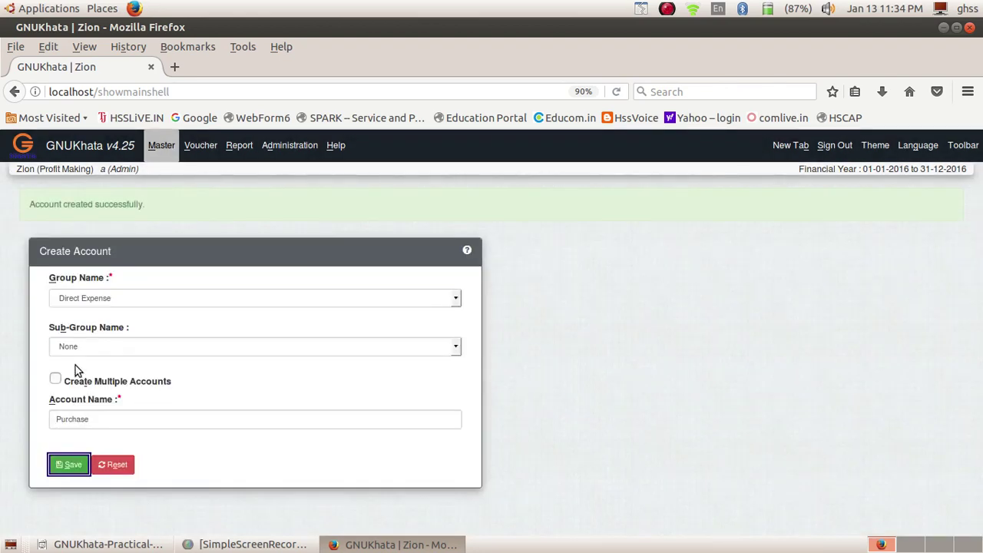
Create and save an account with the debtor's name under the Current Assets group and Sundry Debtors sub-group.
click(128, 299)
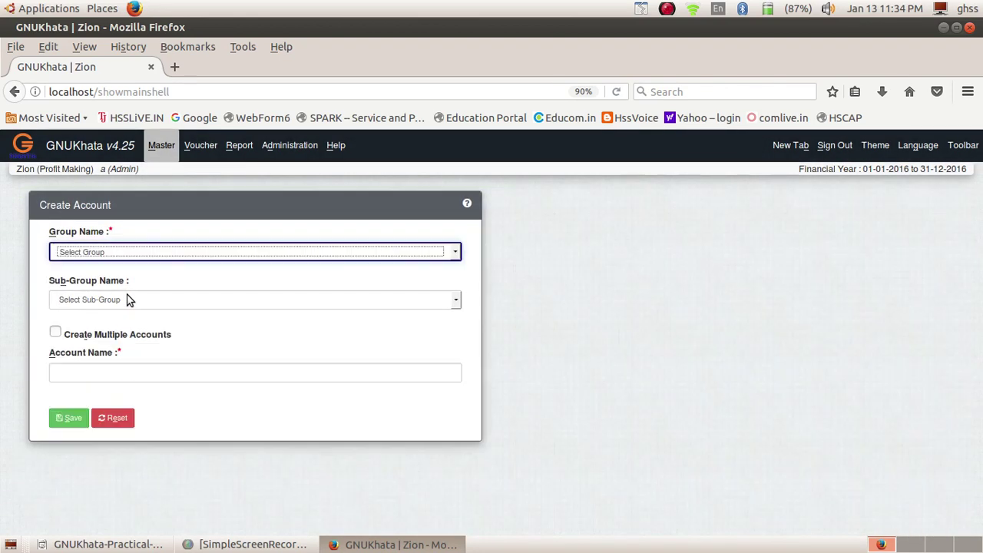
click(125, 253)
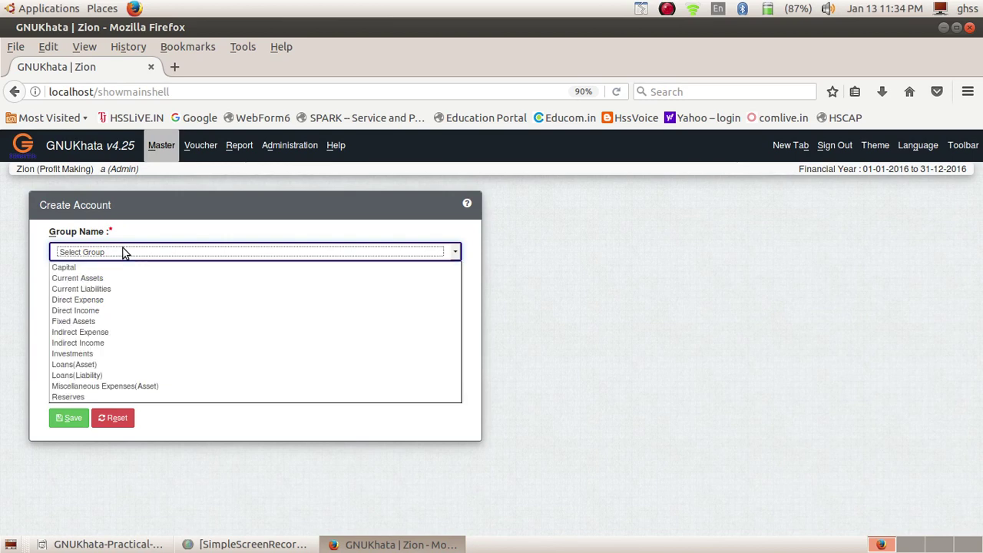
click(88, 275)
click(116, 300)
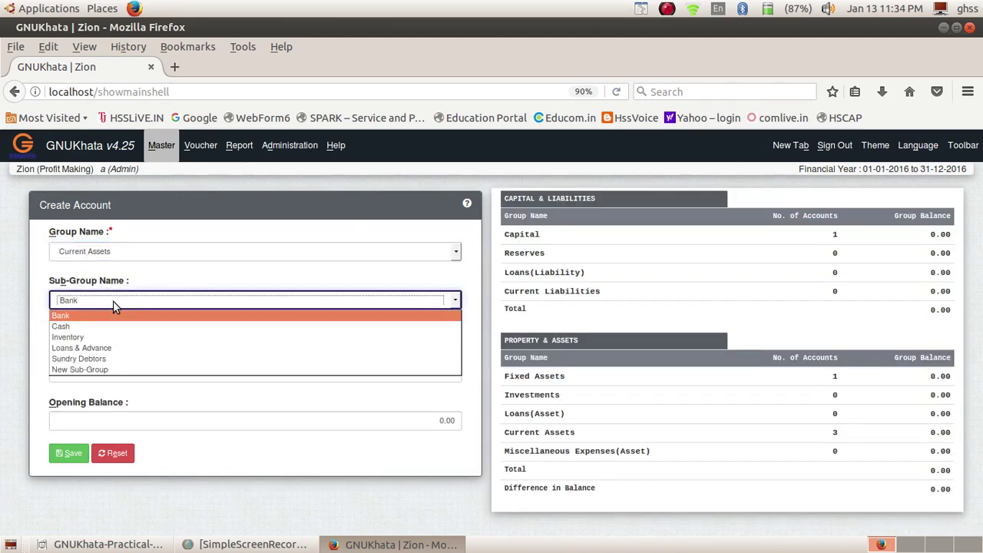
click(107, 359)
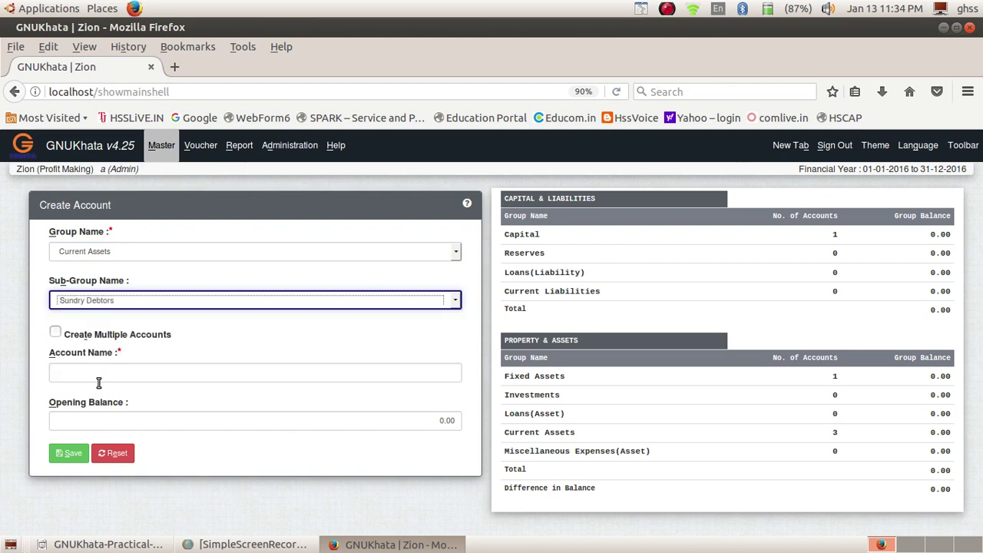
click(88, 372)
text(A)
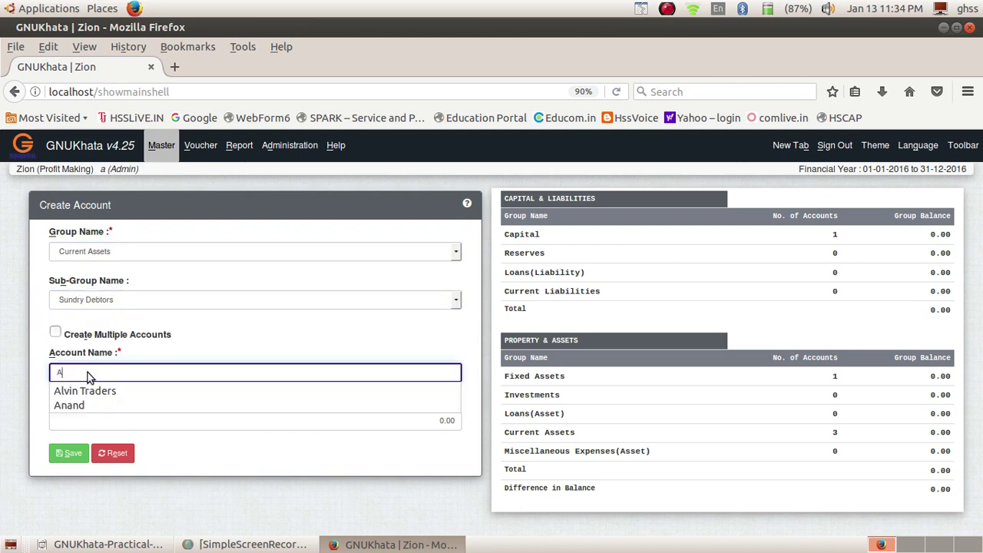
text(nand)
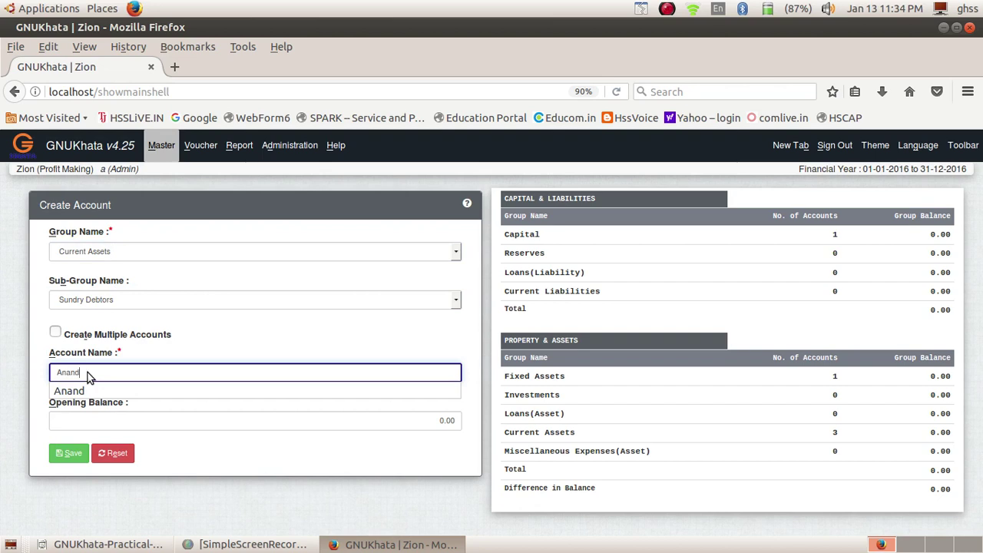
click(62, 458)
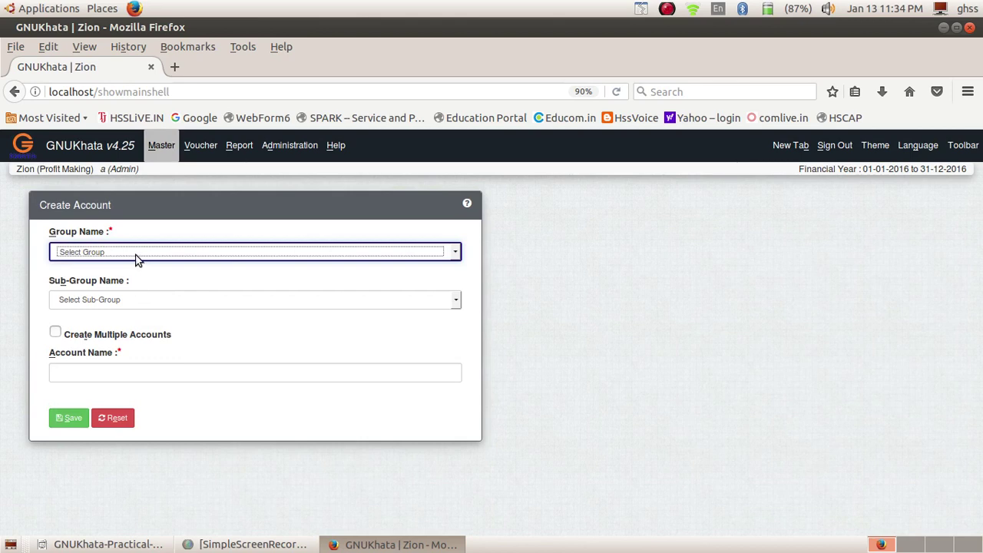
Create and save an account named Salary under the Indirect Expense group, without a sub-group.
click(140, 254)
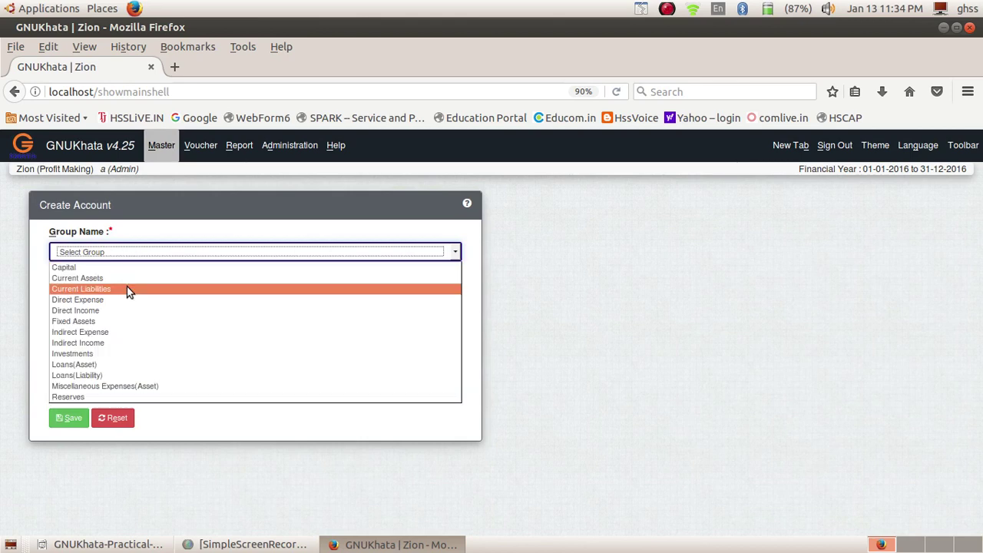
click(116, 331)
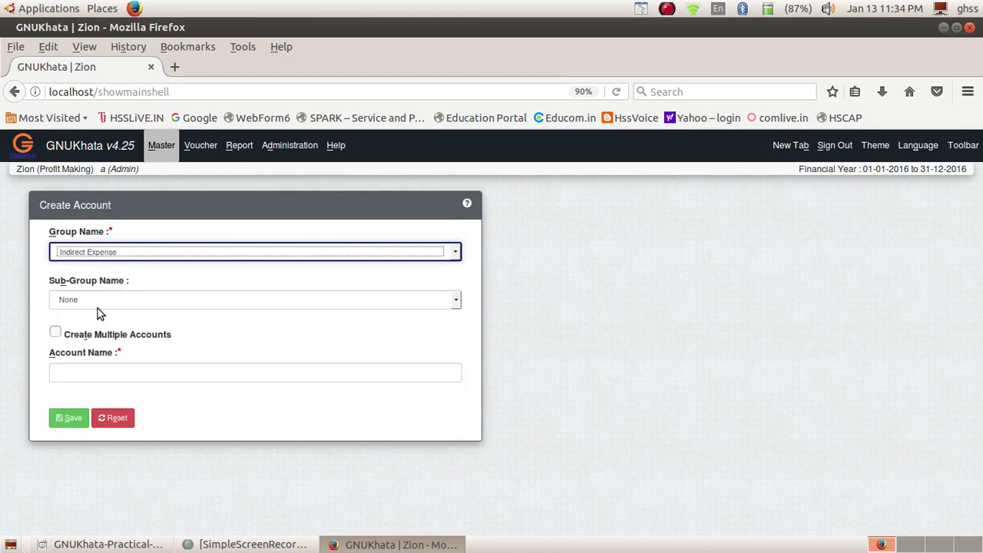
click(87, 375)
text(Sa)
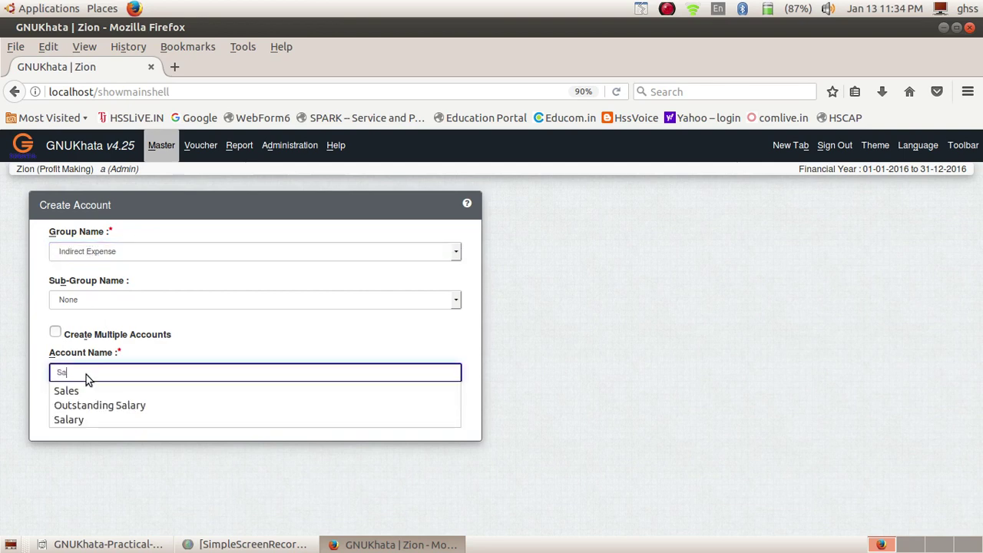
text(lary)
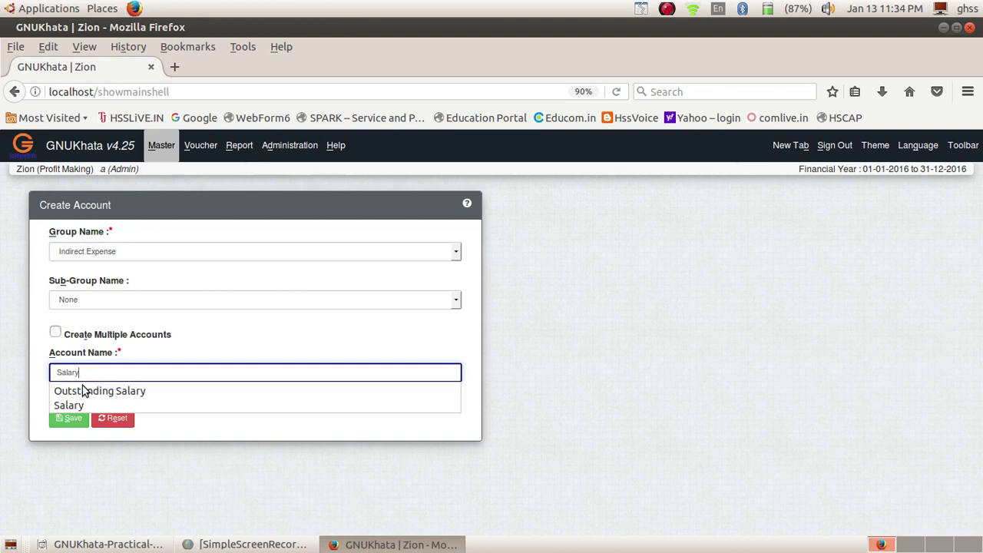
click(70, 419)
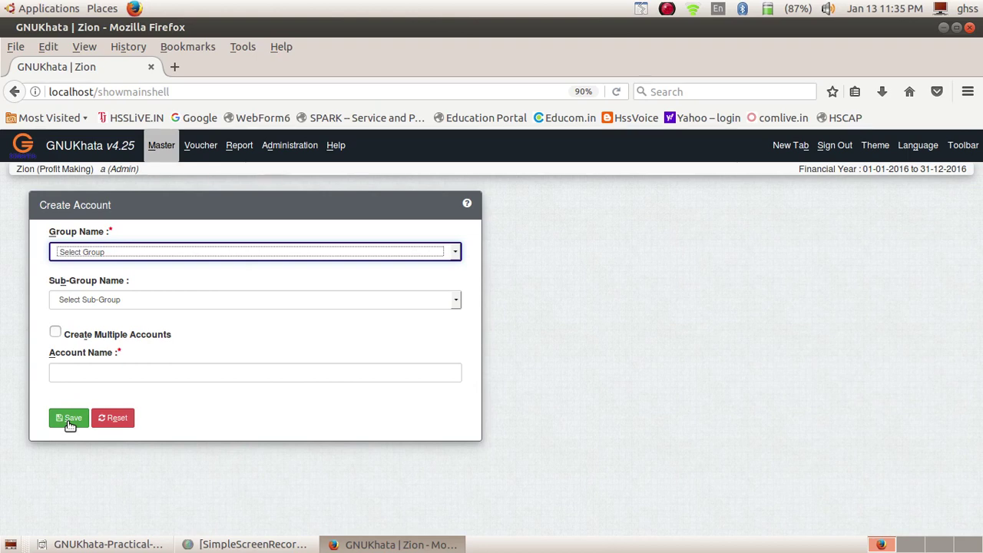
Create and save an account named Sales under the Direct Income group, without a sub-group.
click(113, 253)
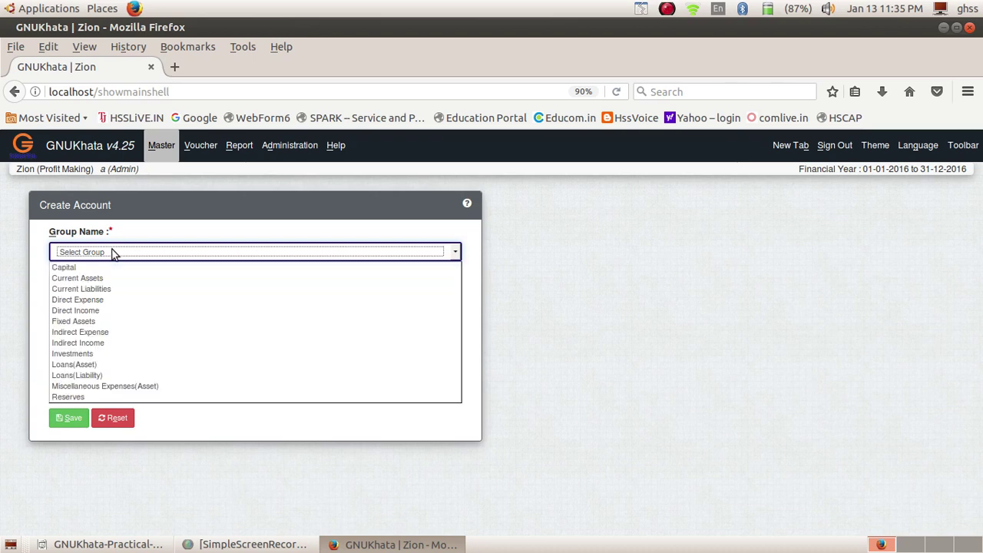
click(115, 308)
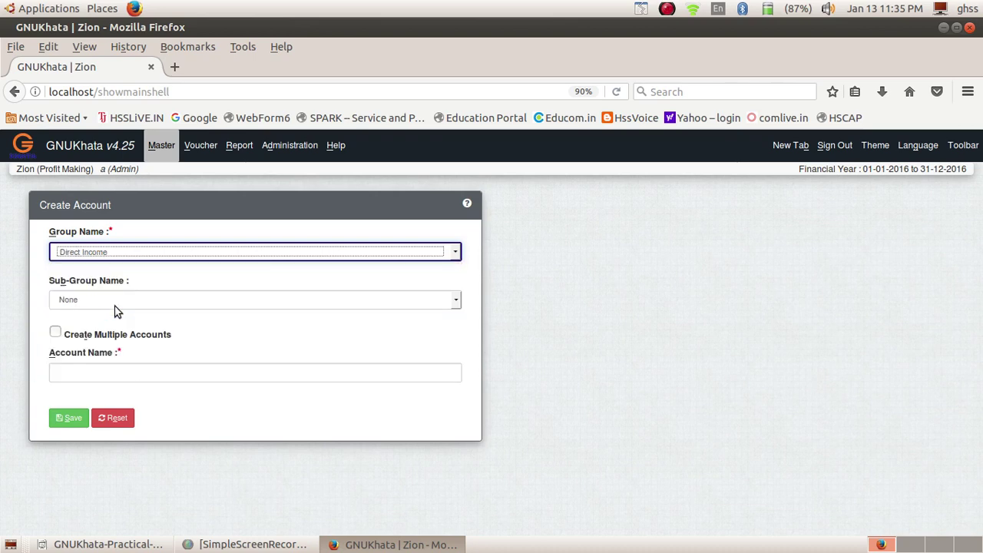
click(110, 370)
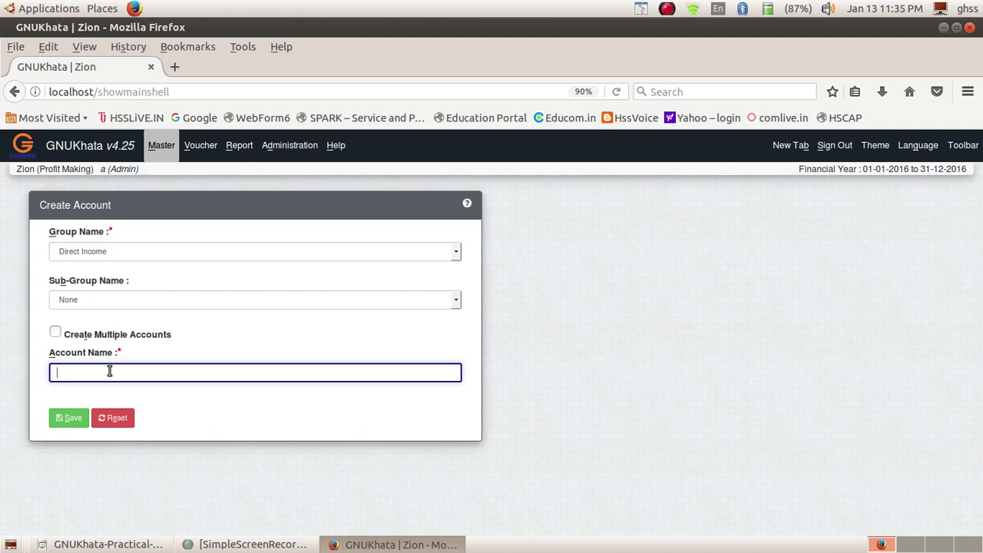
text(Sales)
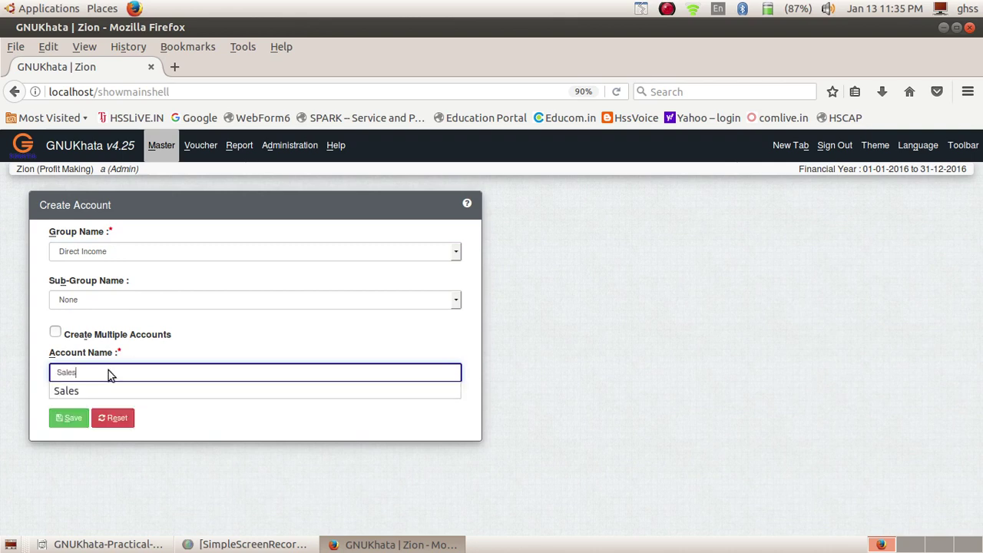
click(70, 422)
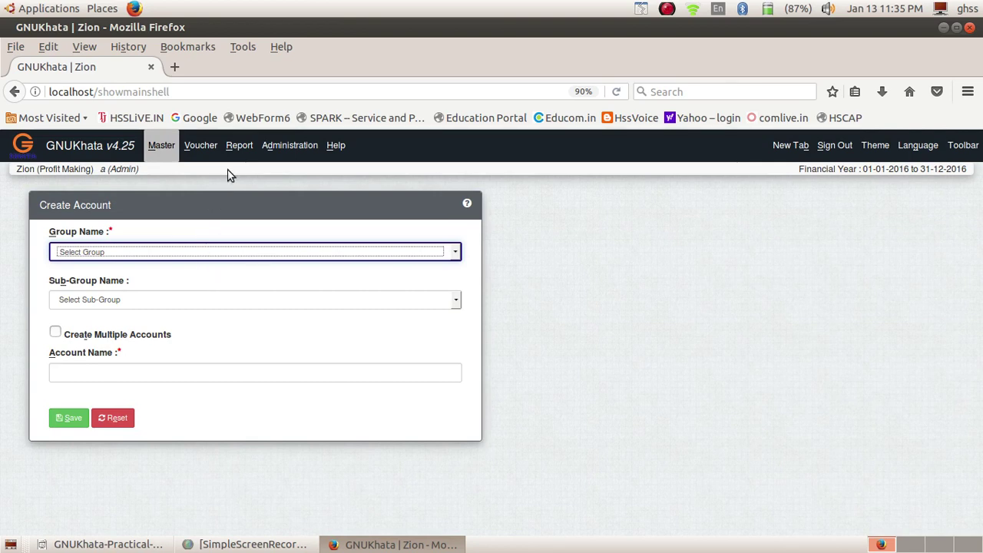
Open the List of Accounts report and review the created accounts with their groups and sub-groups.
click(234, 148)
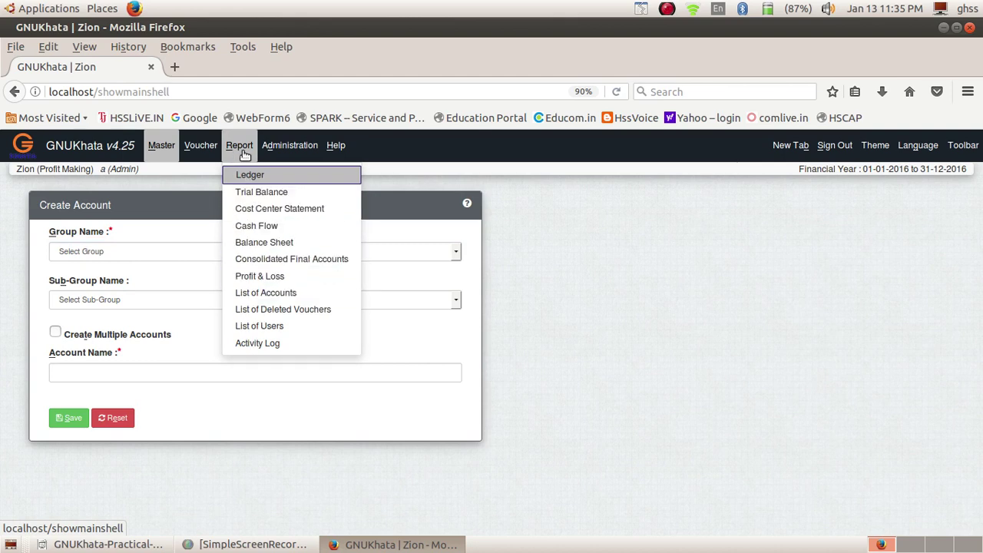
click(275, 295)
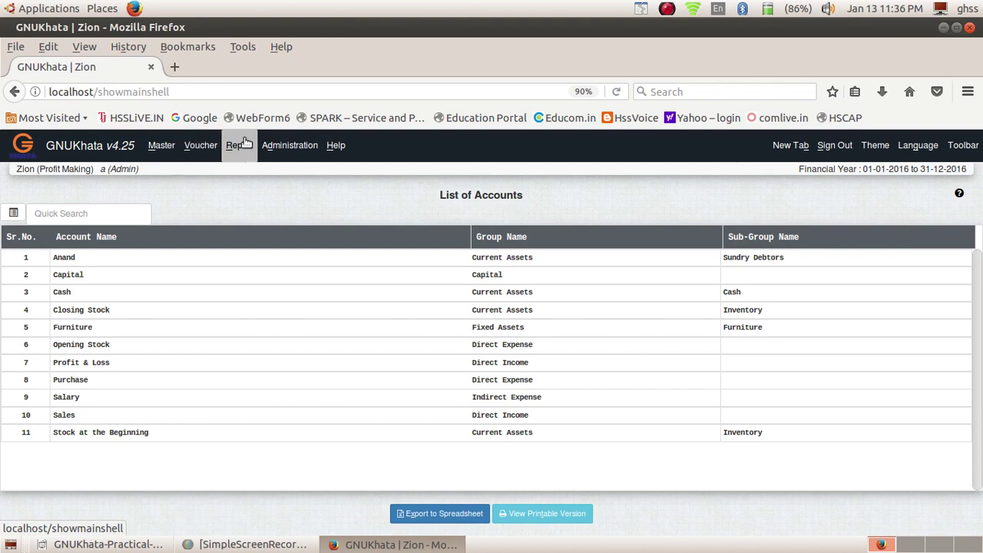
Start a receipt voucher, keeping number 1 and date 01-01-2016, and debit the Cash account with 50000.
click(192, 146)
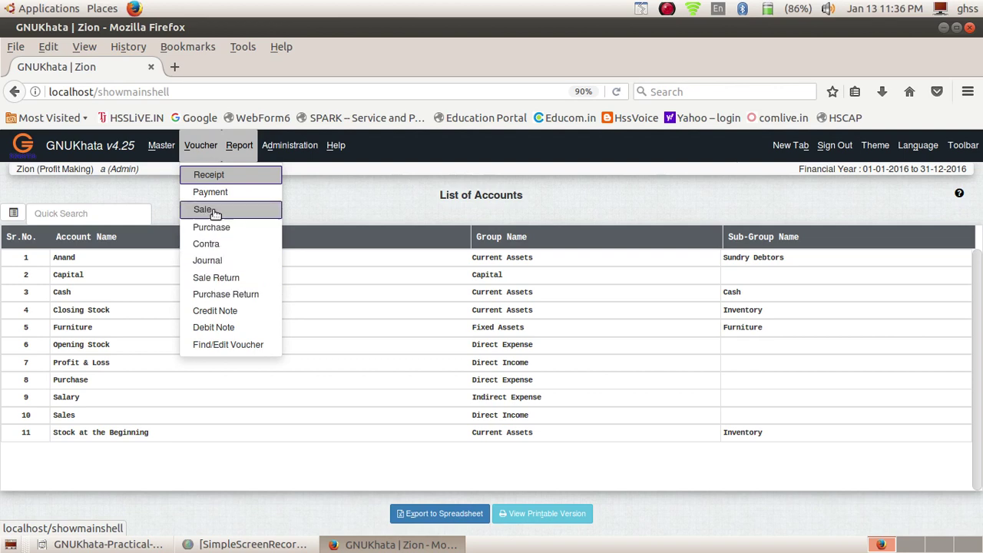
click(207, 178)
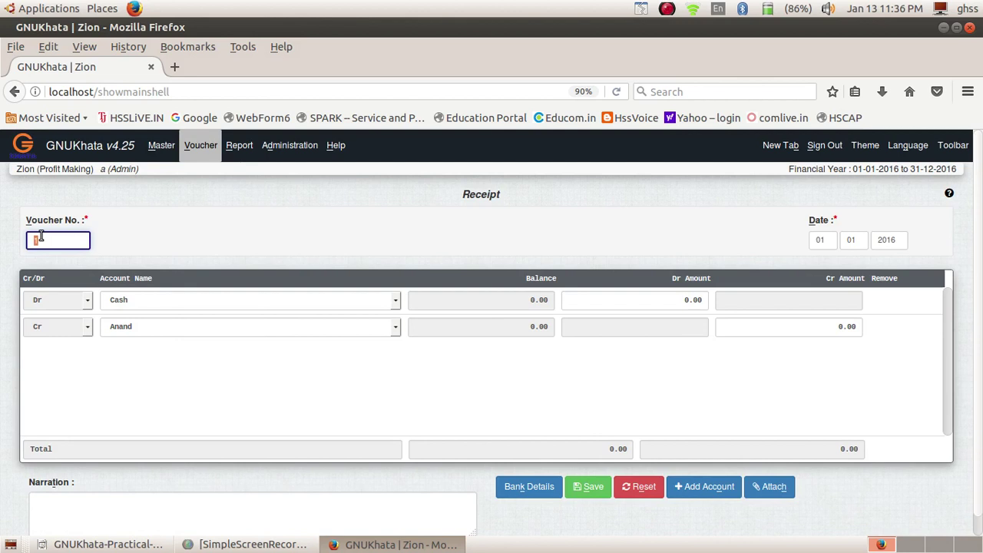
key(Tab)
key(Tab)
key(Tab)
key(Tab)
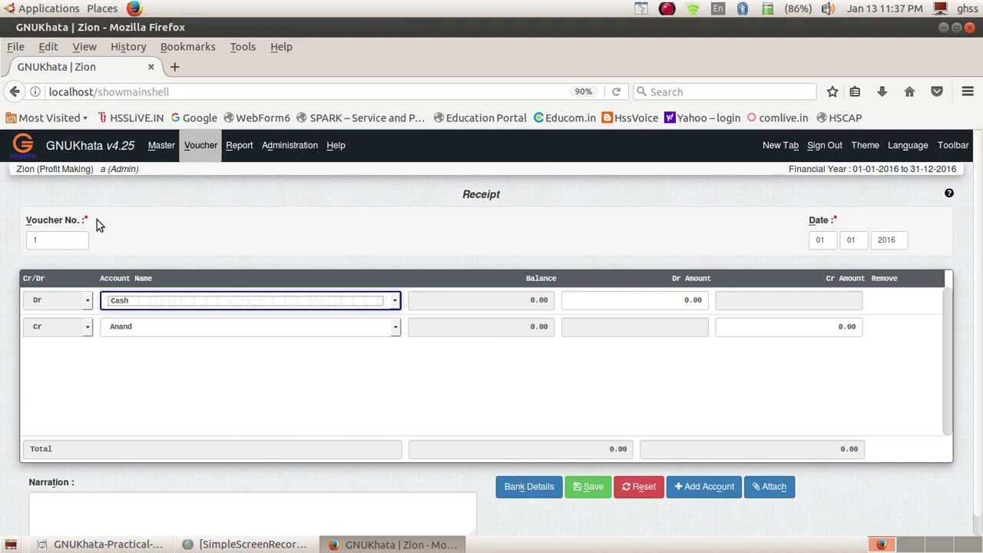
click(267, 304)
click(267, 304)
key(Tab)
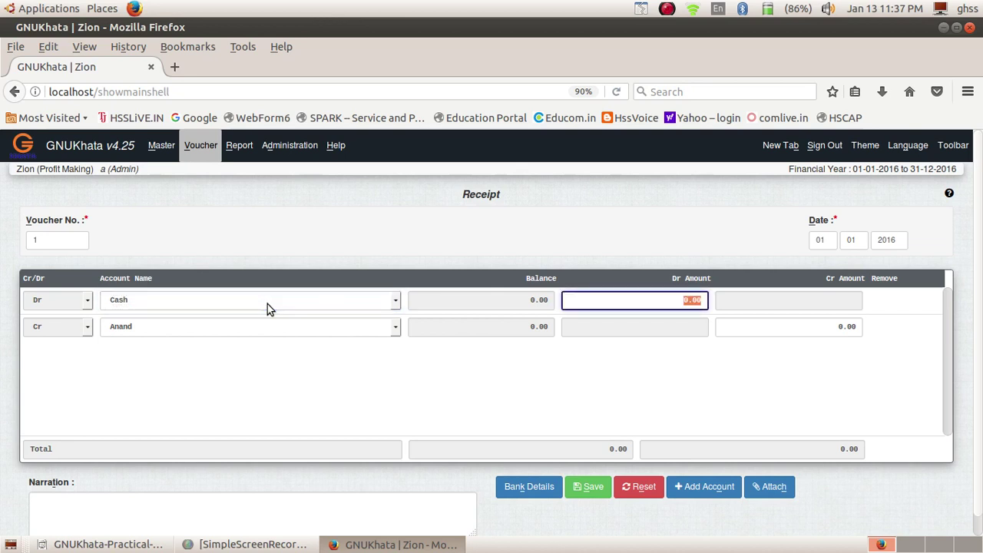
text(50000)
key(Tab)
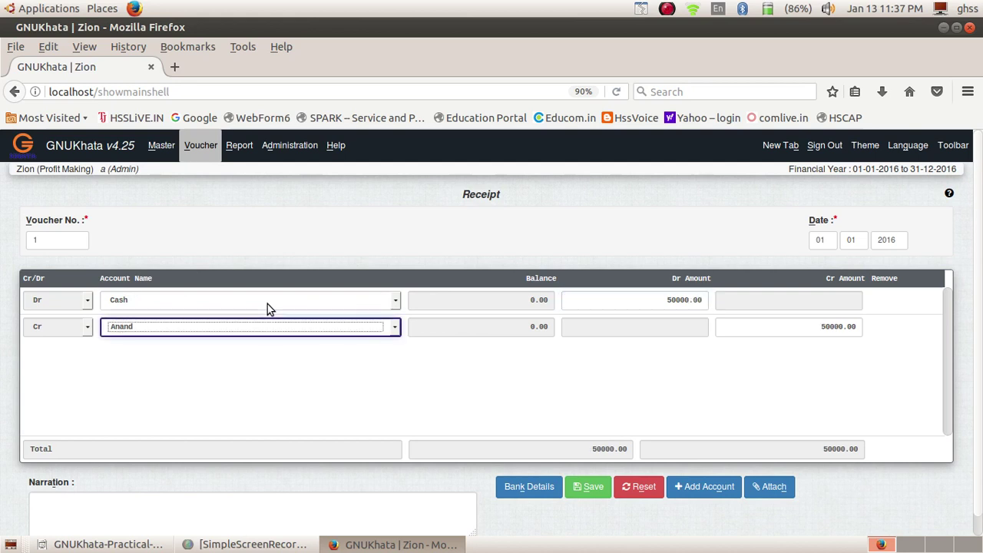
Credit the Capital account with 50000 in the receipt voucher, leave the narration empty and save the voucher.
click(230, 327)
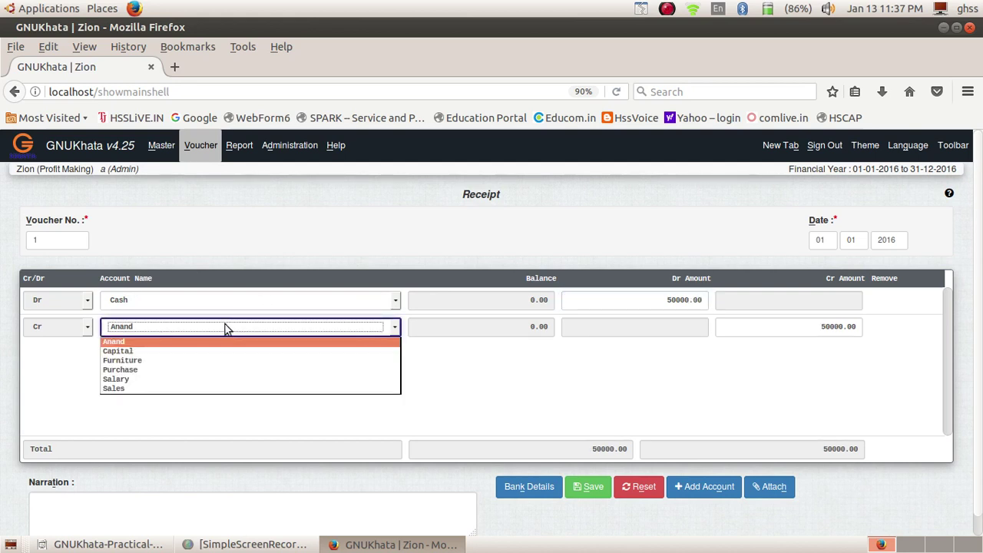
click(182, 329)
key(Down)
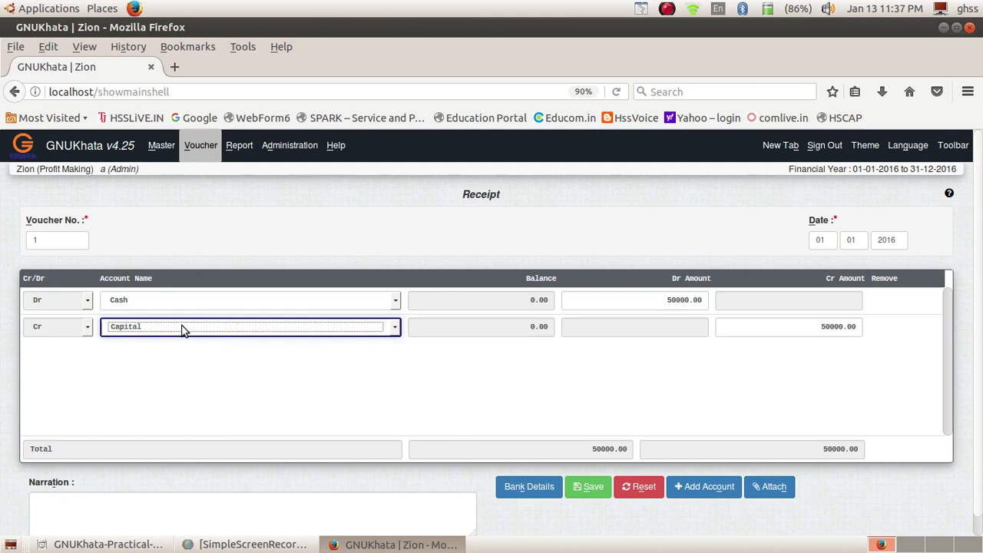
click(182, 328)
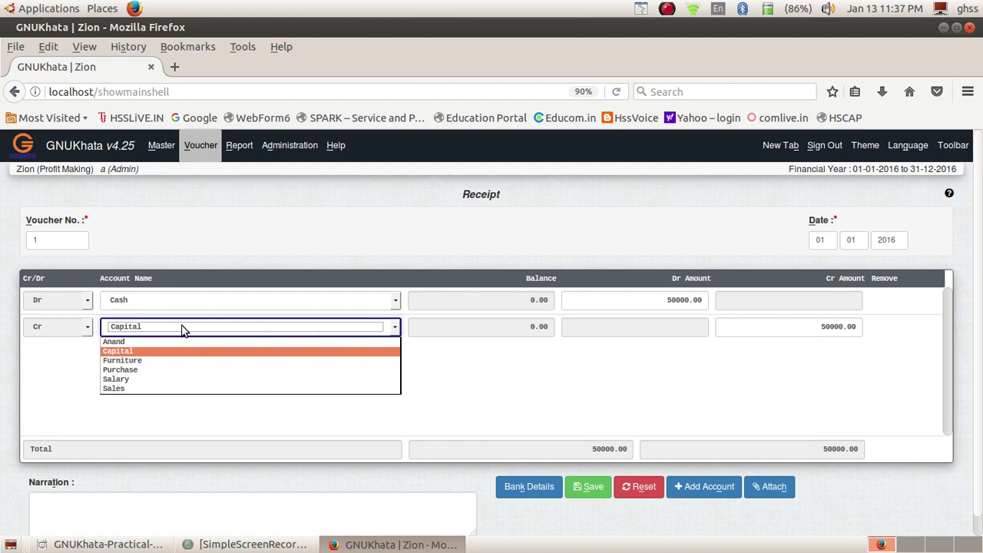
click(148, 350)
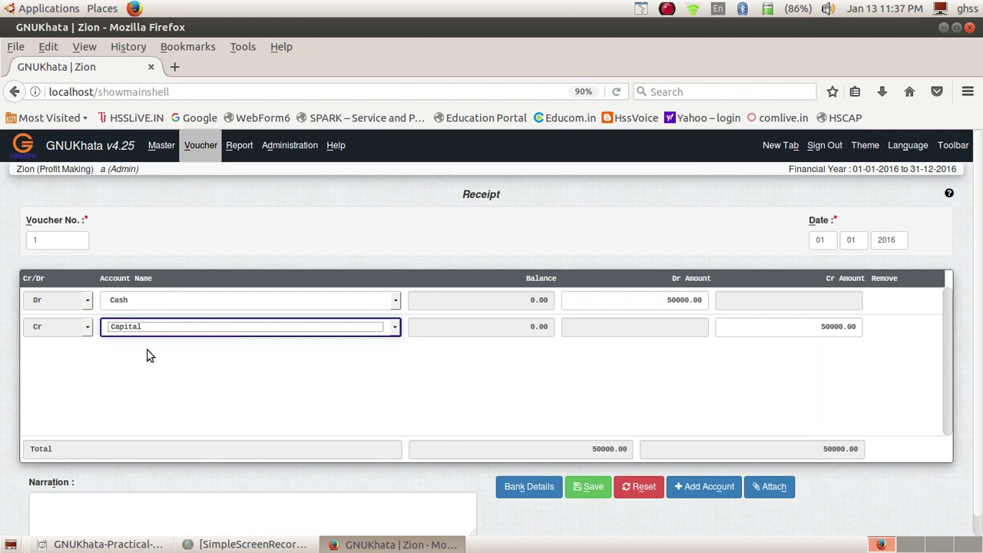
key(Return)
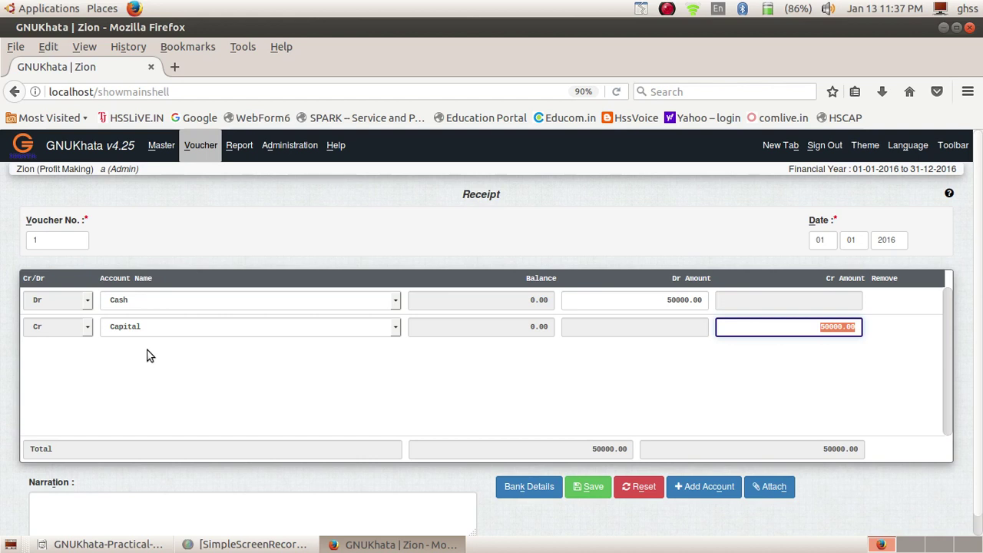
key(Return)
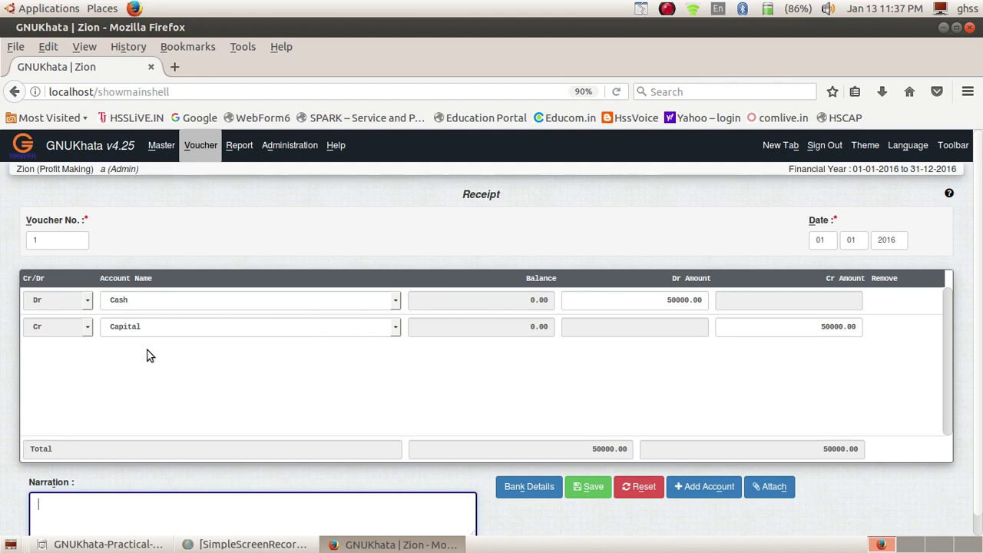
click(588, 486)
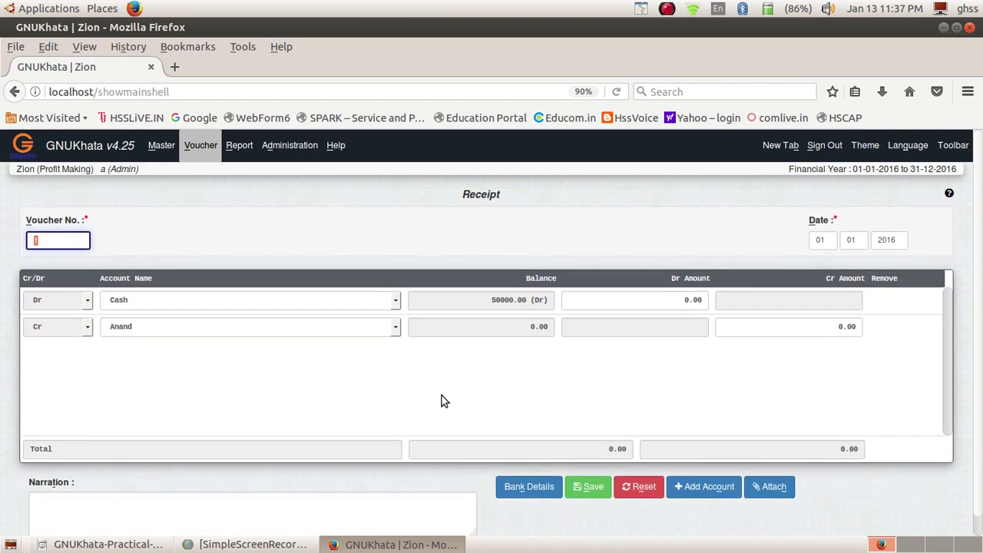
Start a payment voucher with number 2, keeping the date 01-01-2016.
click(200, 151)
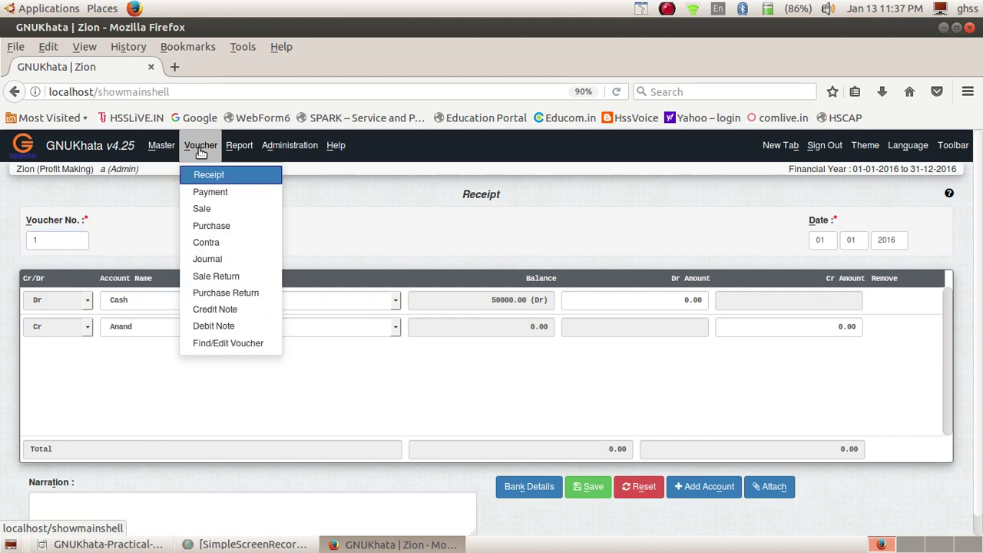
click(216, 195)
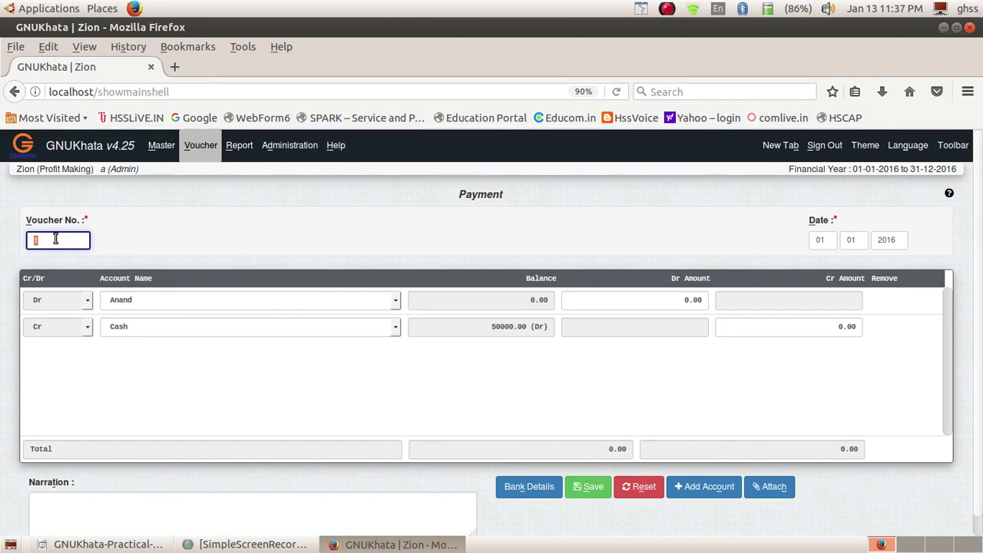
text(2)
key(Return)
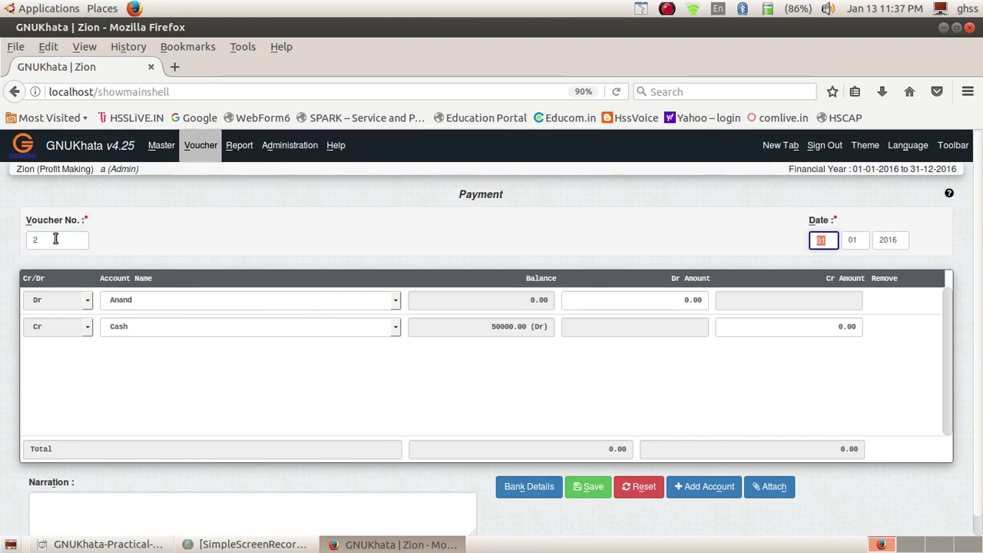
key(Return)
key(Return)
key(Return)
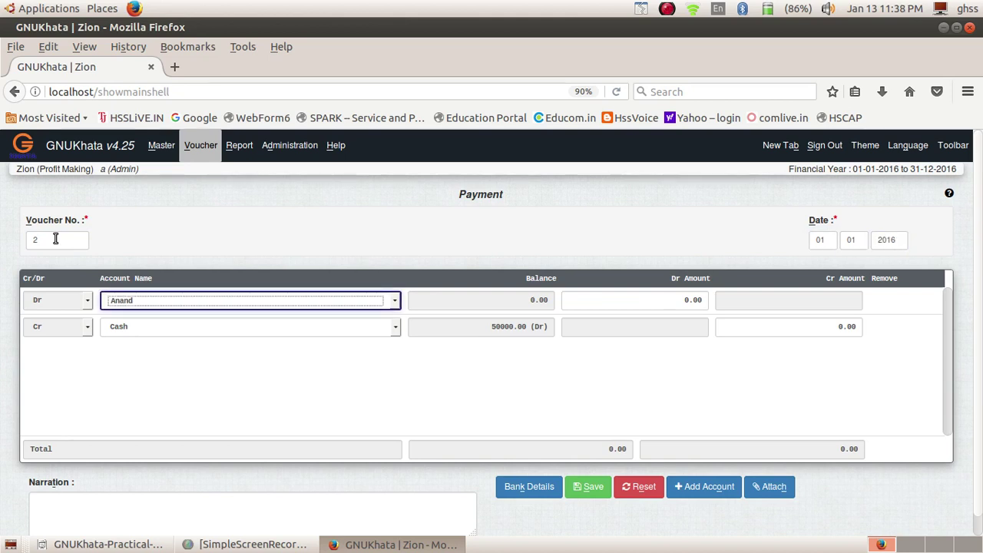
Debit Furniture with 45000 against Cash in the payment voucher and save it without a narration.
key(f)
key(Return)
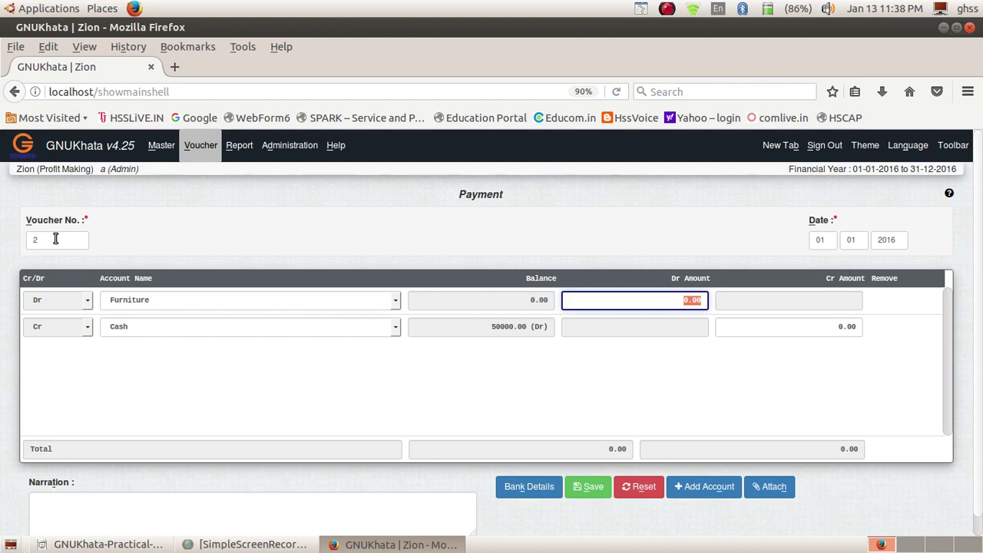
text(45000)
key(Return)
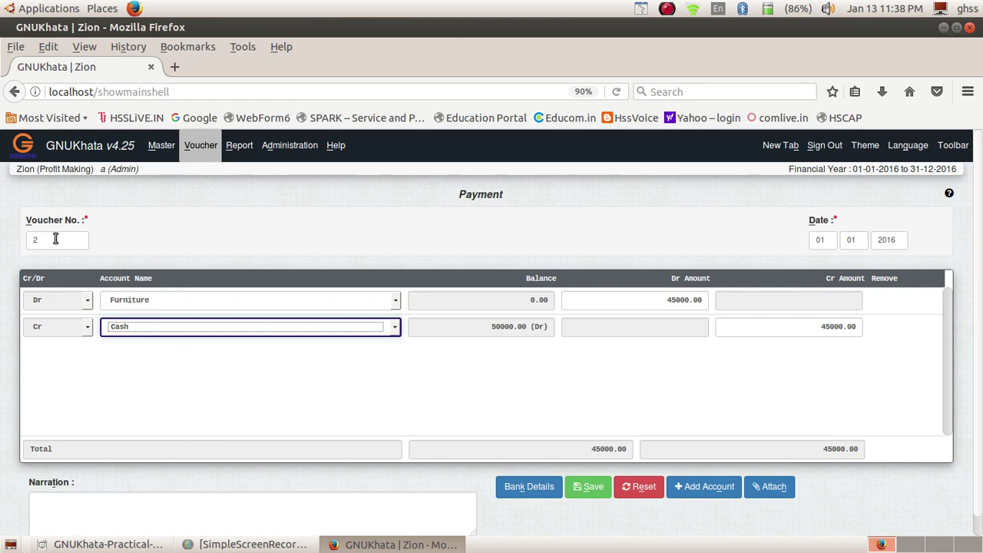
key(Return)
key(Return)
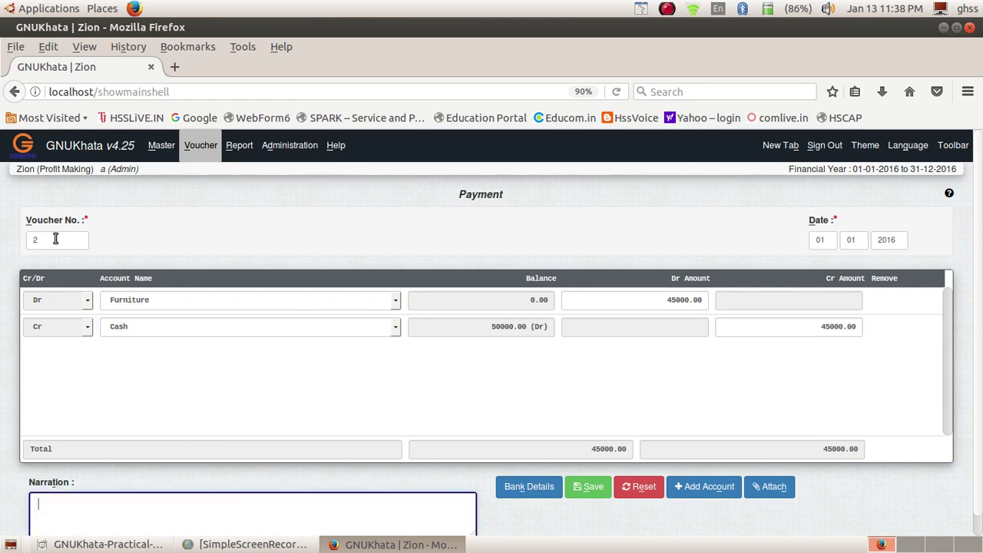
click(587, 486)
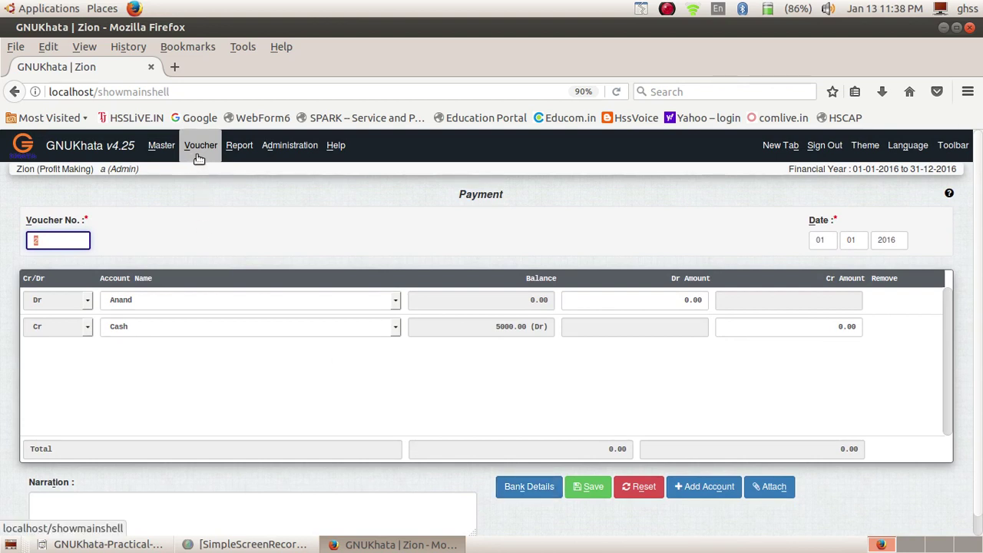
Start a purchase voucher with number 3, keeping the date 01-01-2016.
click(198, 157)
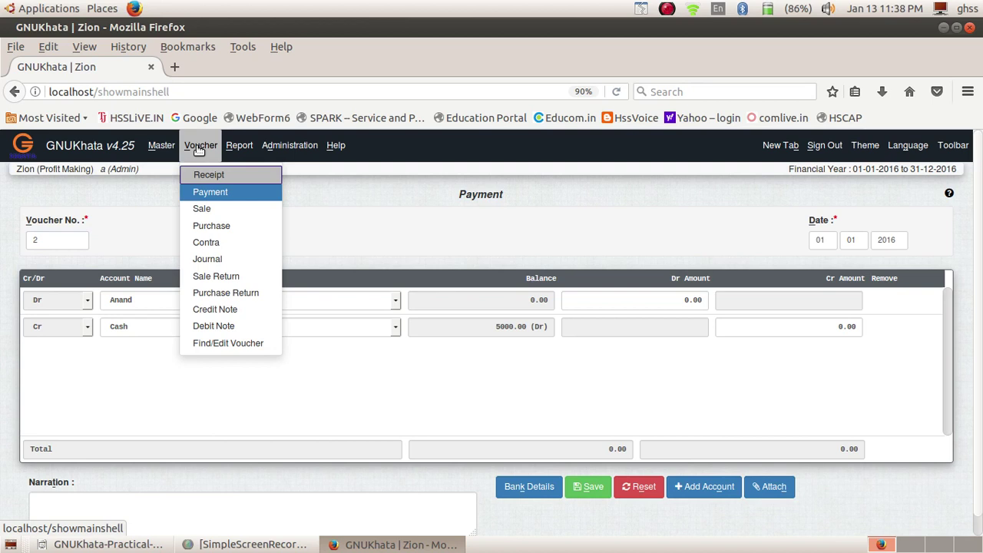
click(209, 227)
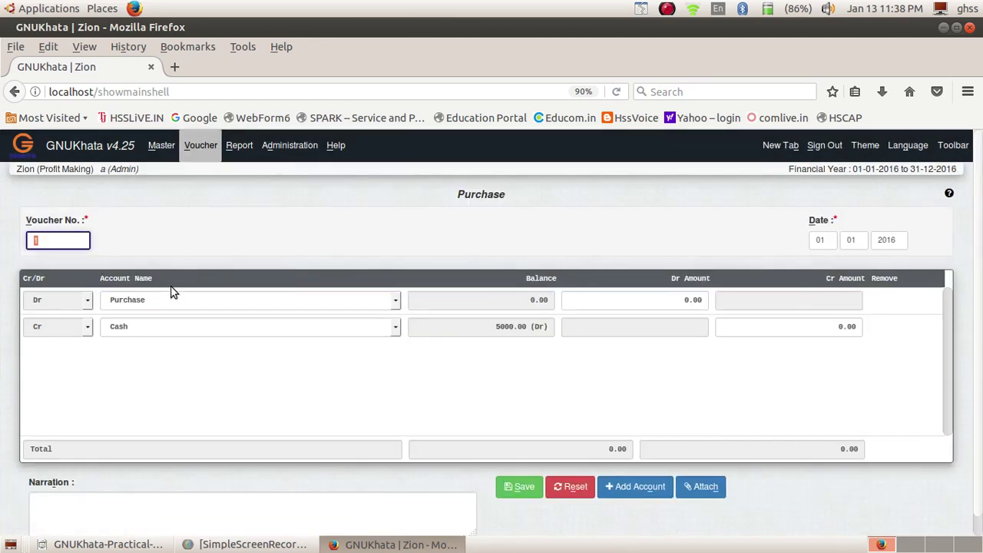
text(3)
key(Tab)
key(Tab)
key(Return)
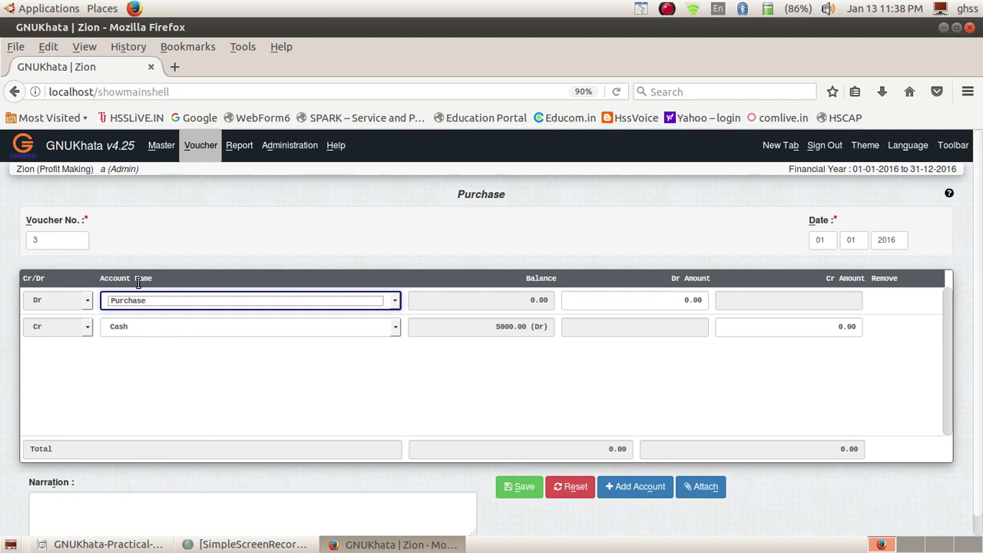
Debit Purchase with 25000 and credit Cash with the same amount, then save the purchase voucher without a narration.
click(164, 300)
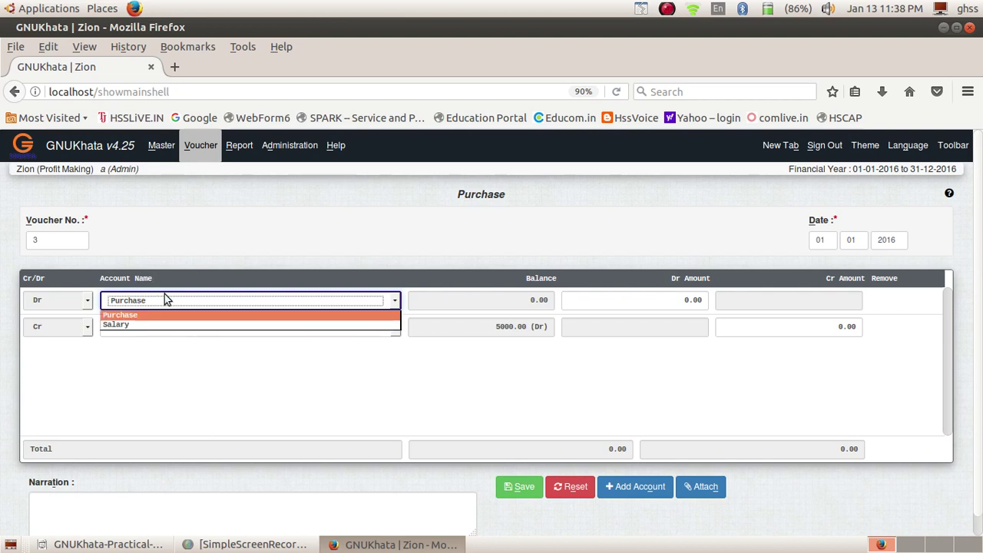
click(165, 299)
key(Tab)
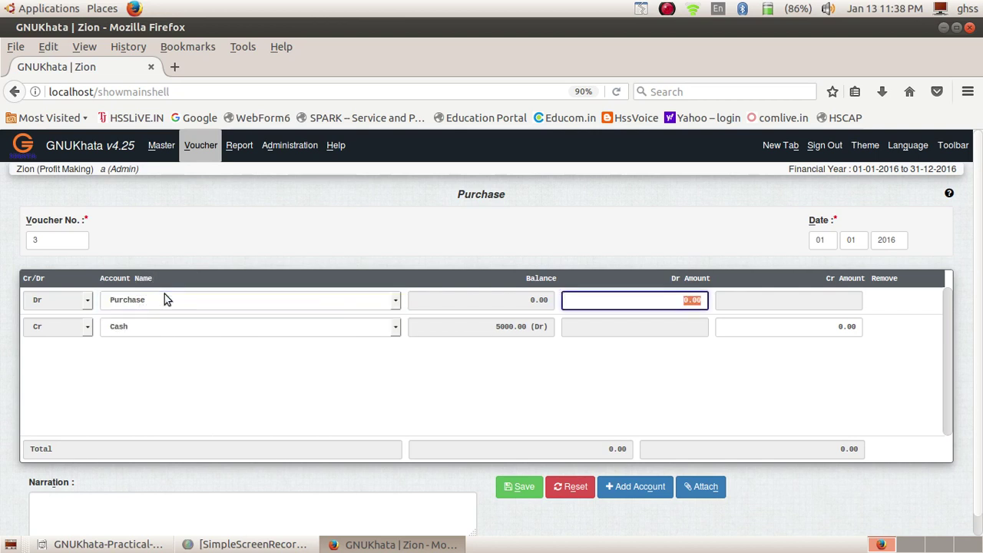
text(25000)
key(Return)
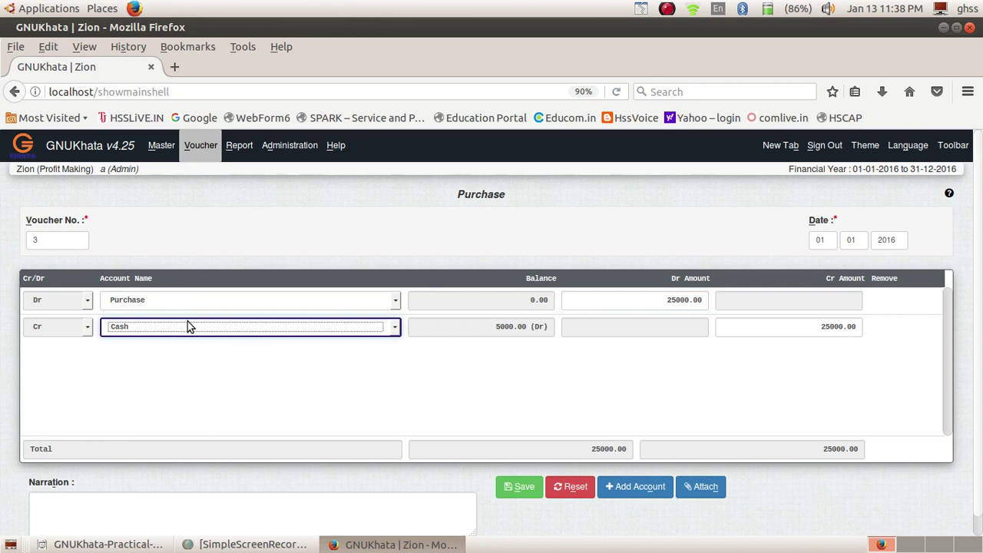
click(187, 326)
click(189, 327)
key(Return)
key(Return)
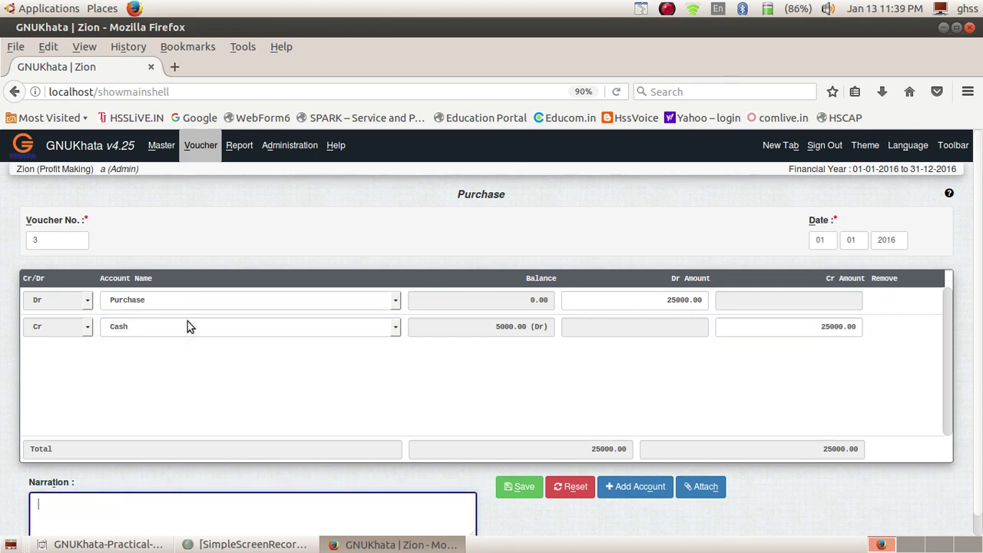
click(521, 488)
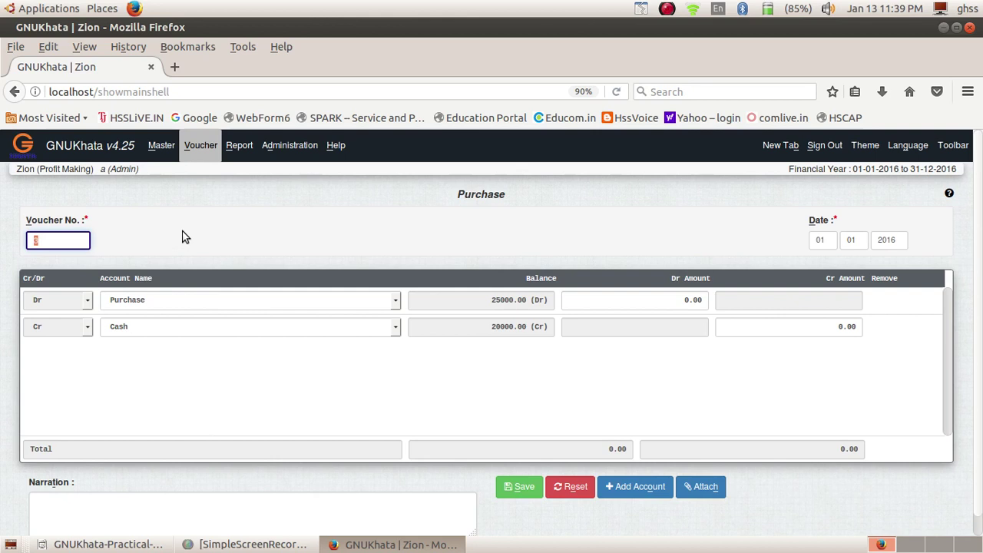
Start a sales voucher with number 4, keeping the date 01-01-2016.
click(199, 148)
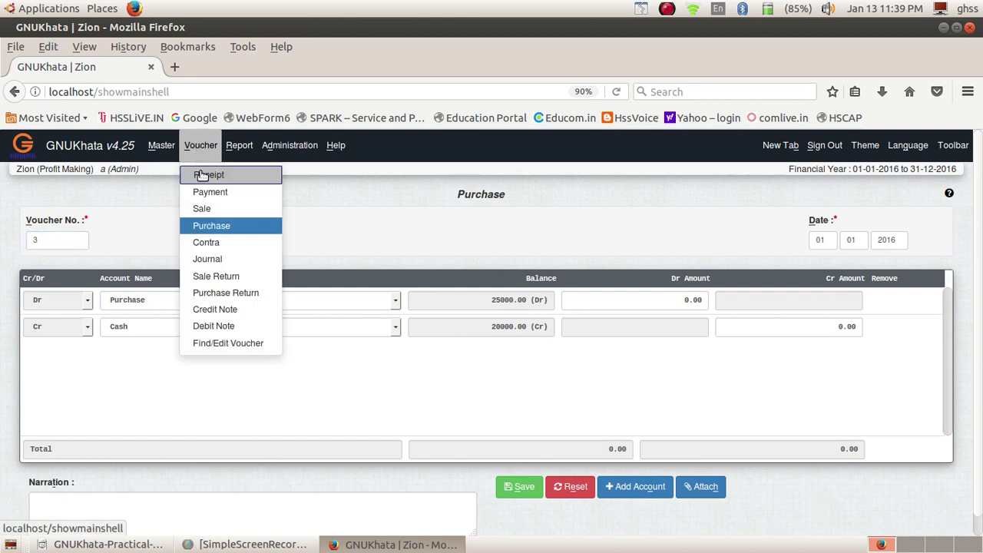
click(214, 210)
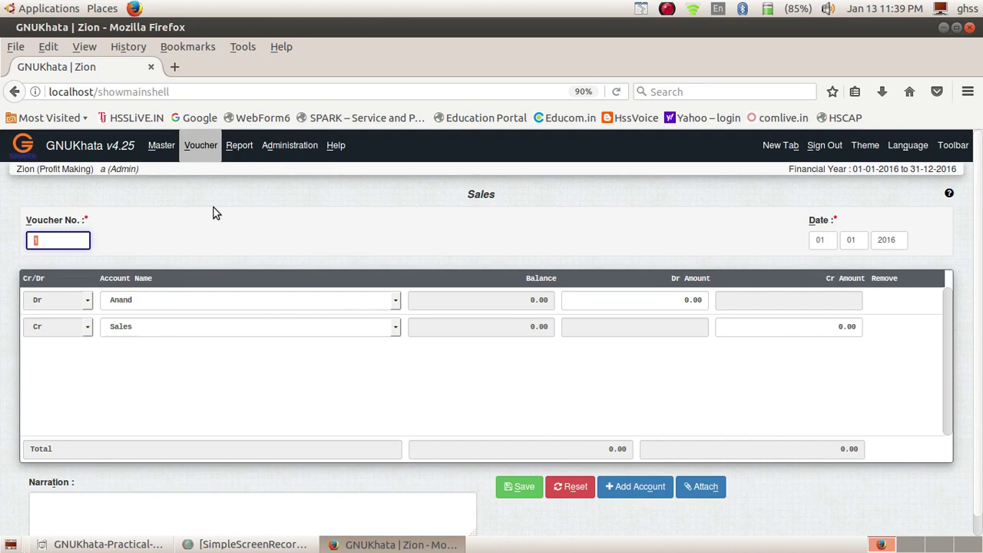
key(Tab)
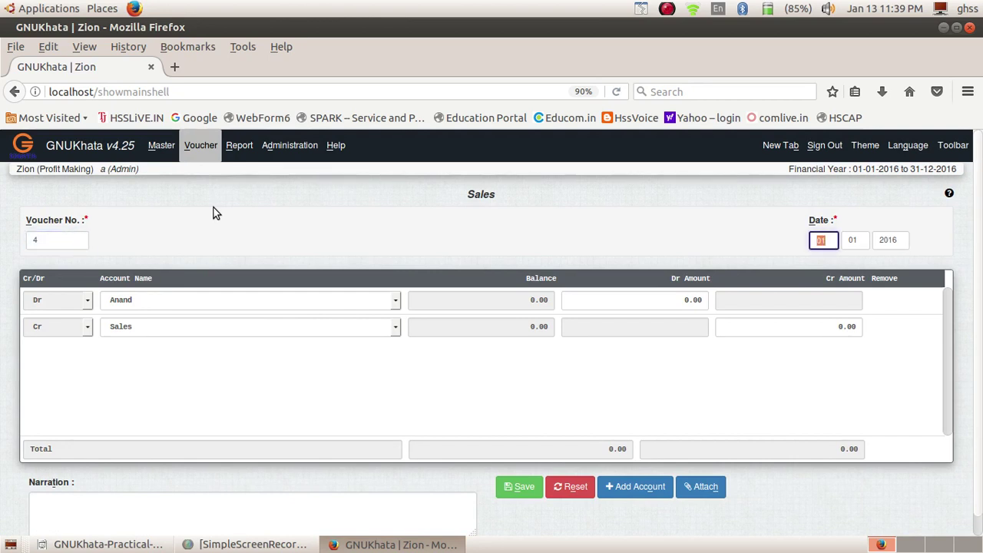
key(Tab)
key(Tab)
key(Tab)
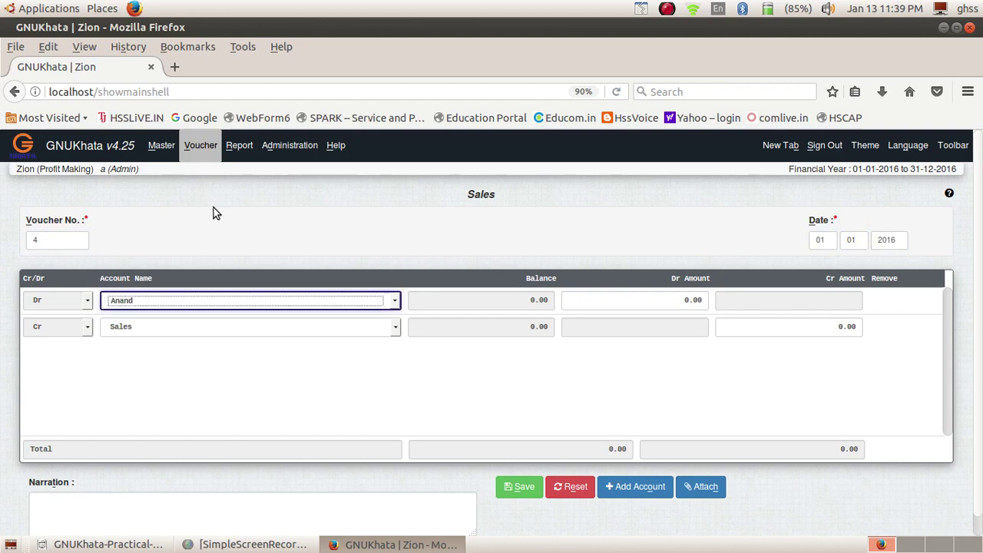
Debit the customer's personal account with 43000 against Sales and save the sales voucher without a narration.
click(233, 299)
click(233, 299)
click(233, 300)
click(232, 300)
key(Tab)
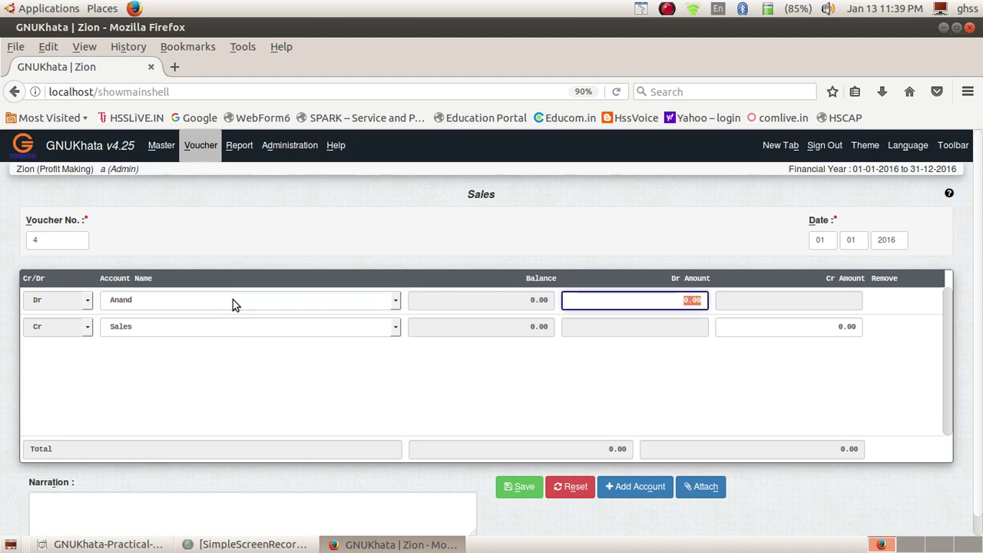
text(43000)
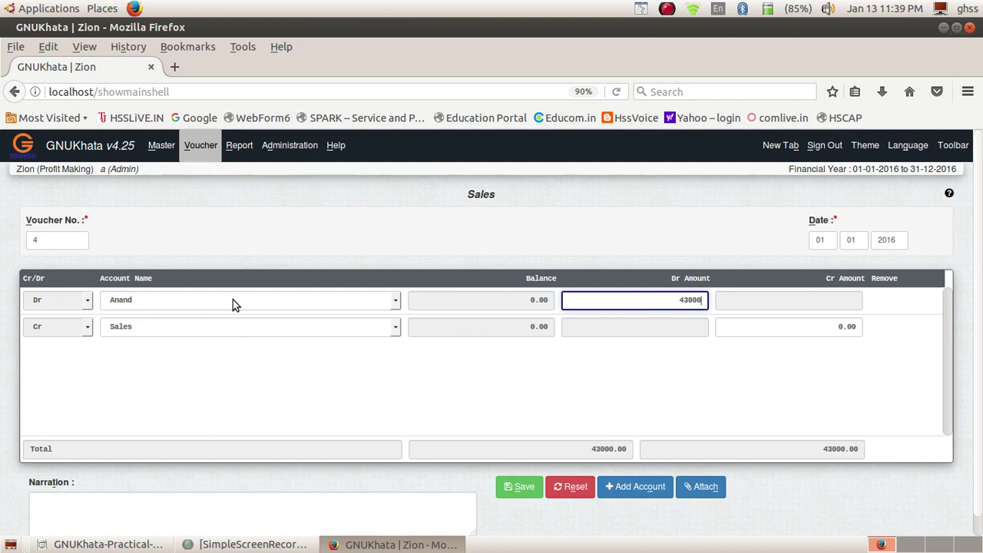
key(Return)
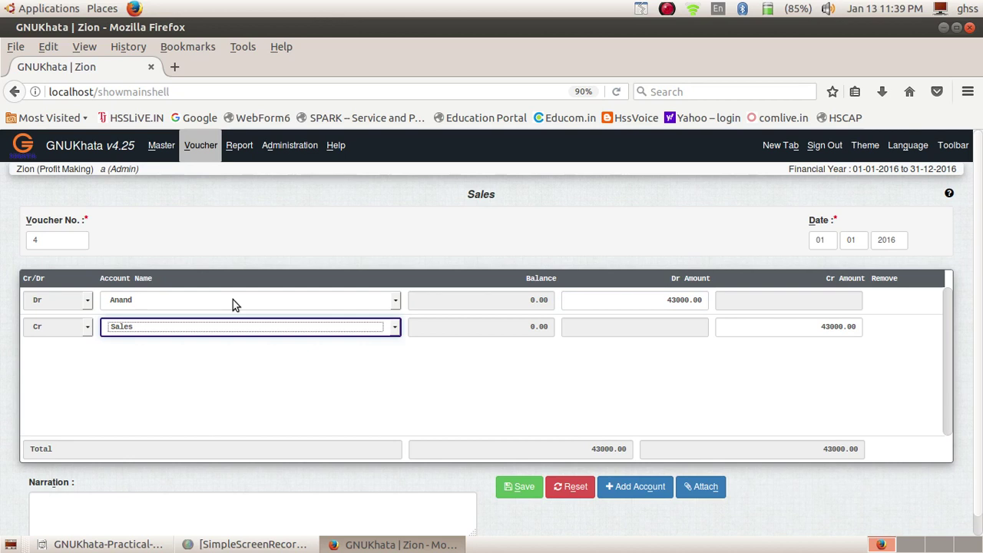
click(213, 327)
click(215, 328)
key(Return)
key(Return)
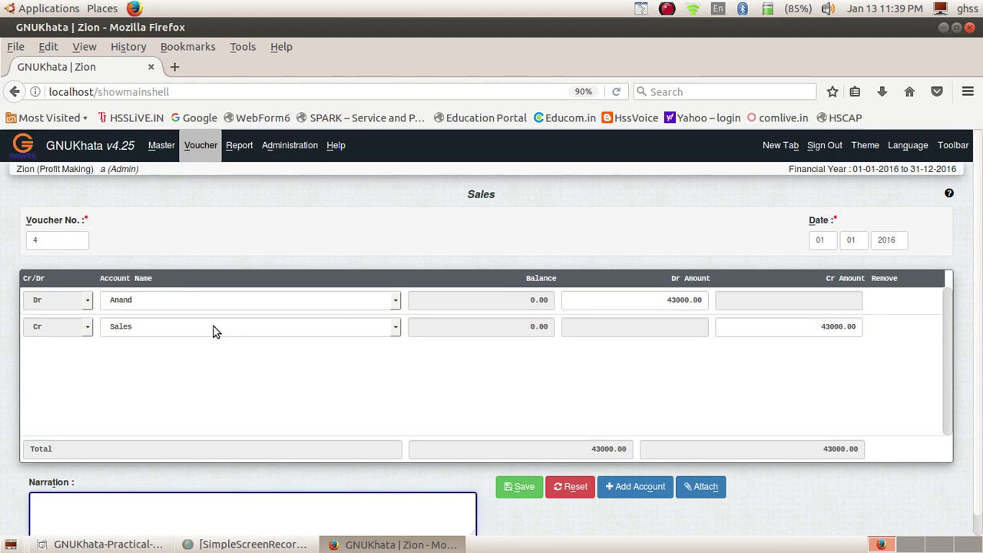
click(520, 487)
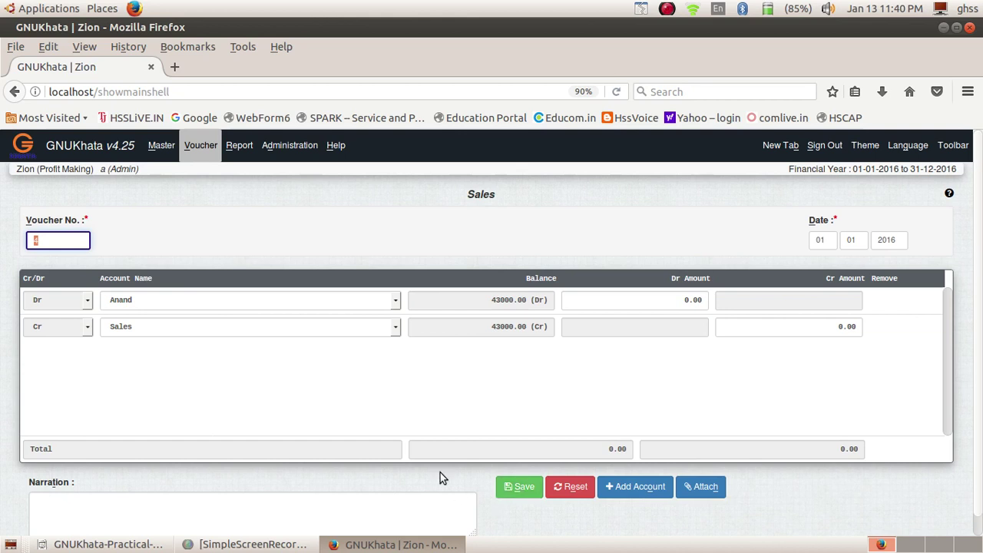
Start a payment voucher with number 5 and date it 02-01-2016.
click(199, 150)
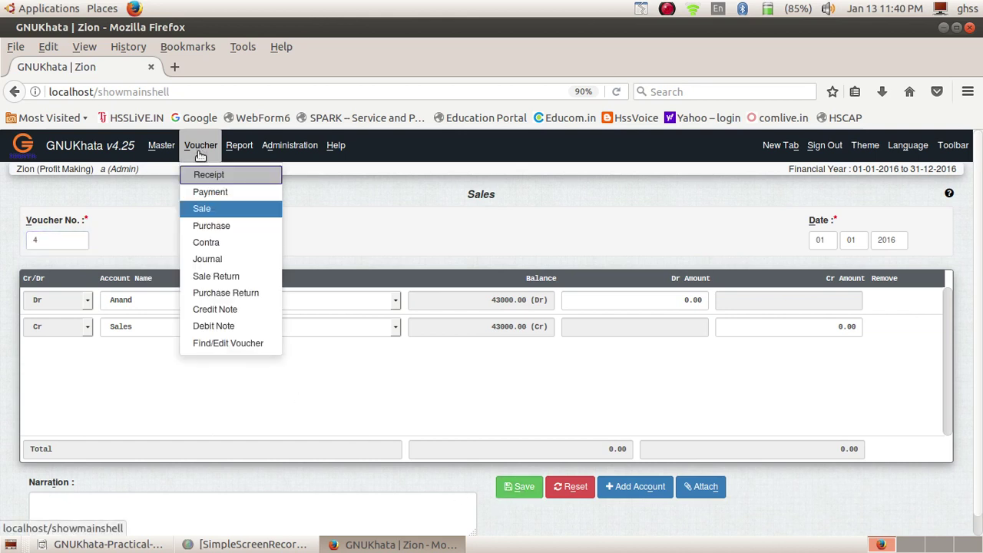
click(210, 194)
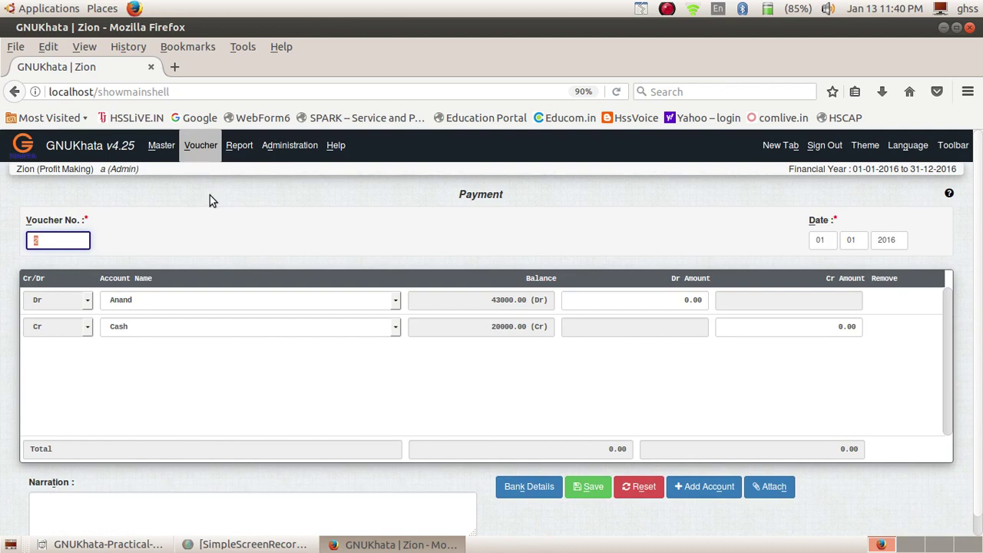
text(5)
key(Tab)
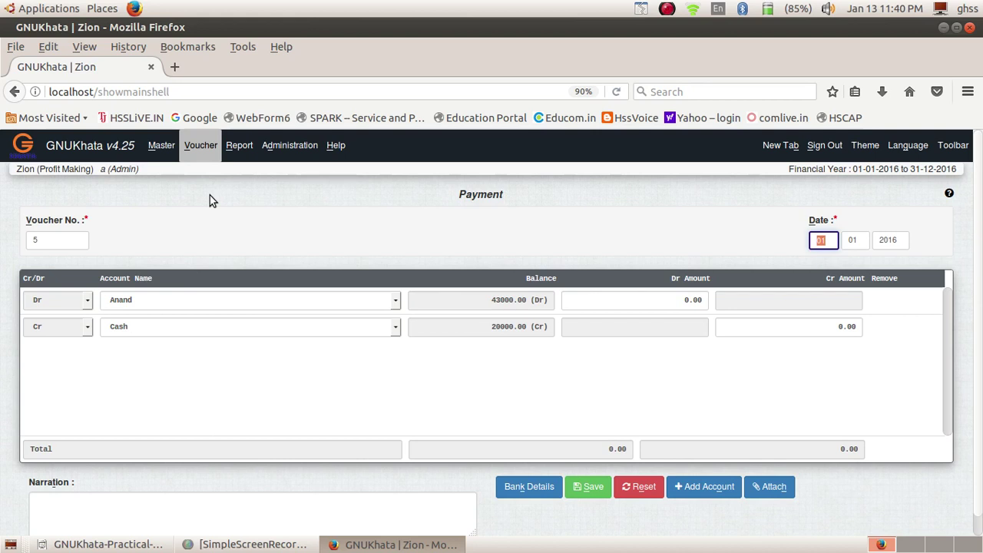
text(02)
text(01)
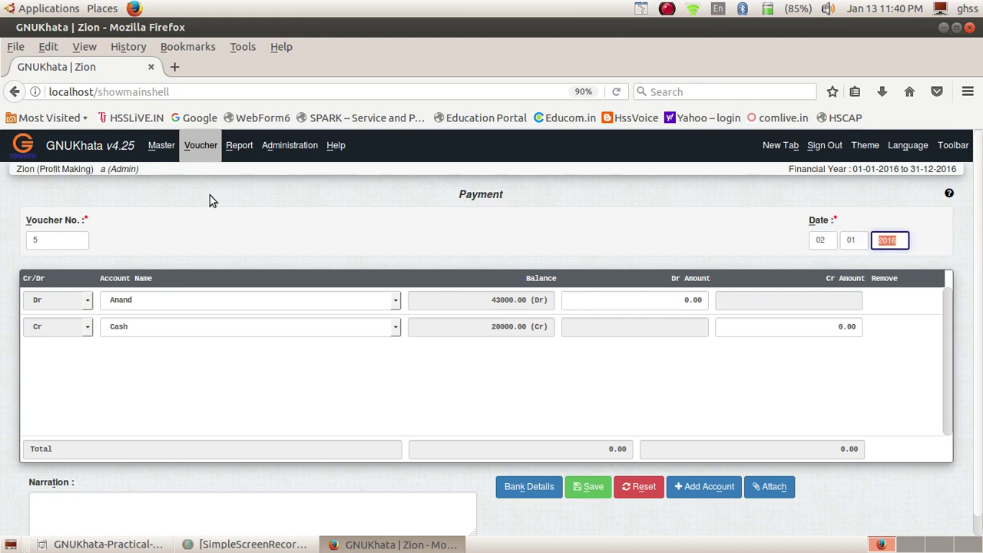
key(Tab)
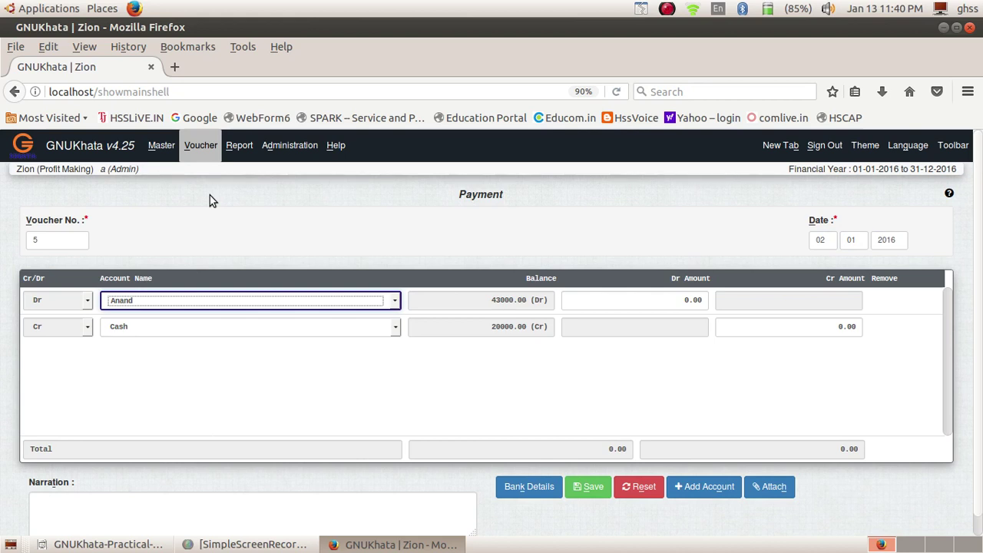
Debit Salary with 12000 and credit Cash with the same amount, then save the payment voucher without a narration.
click(269, 306)
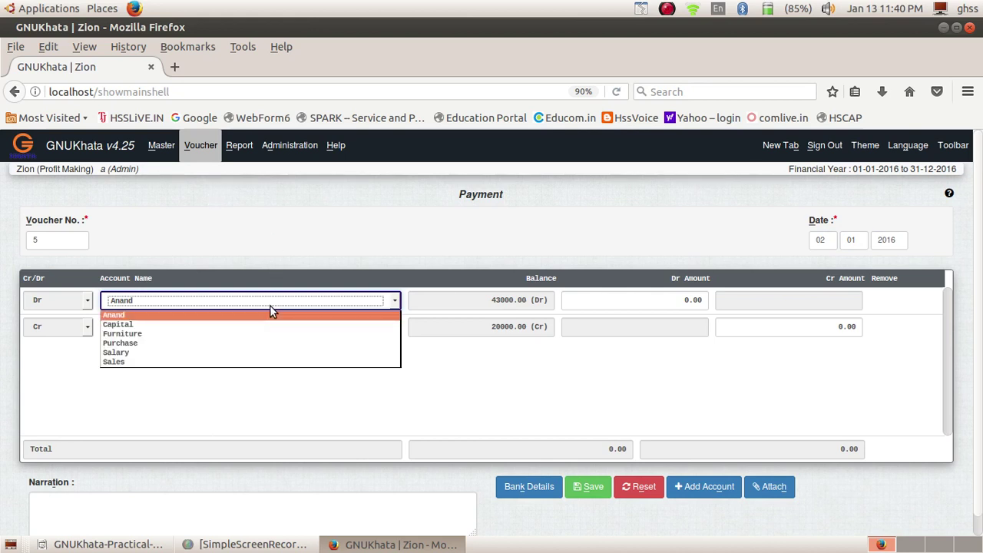
click(184, 355)
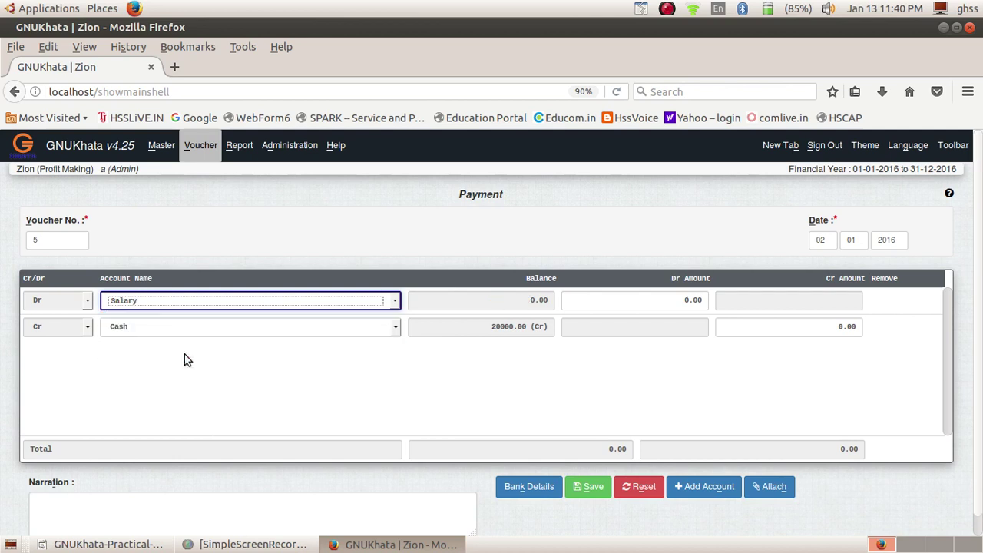
key(Tab)
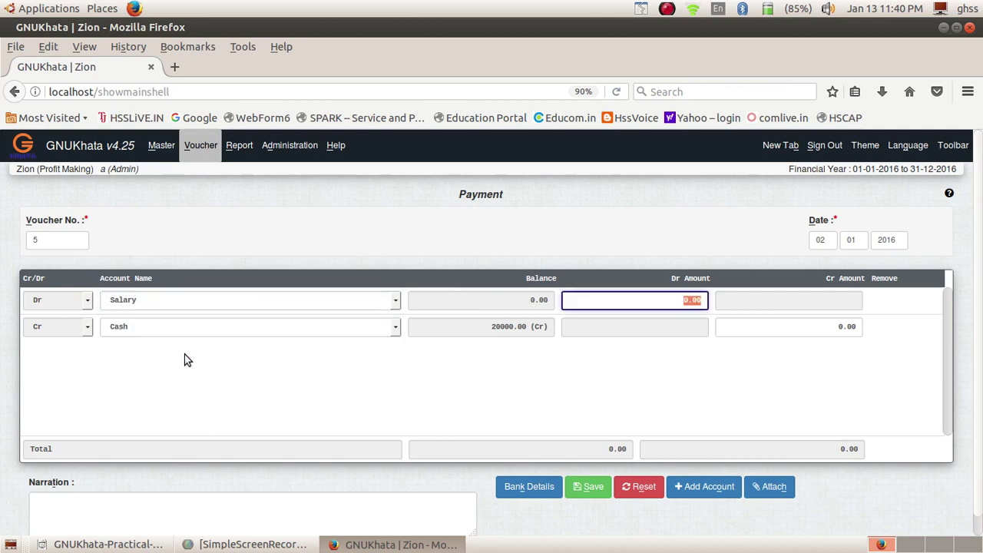
text(12000)
key(Return)
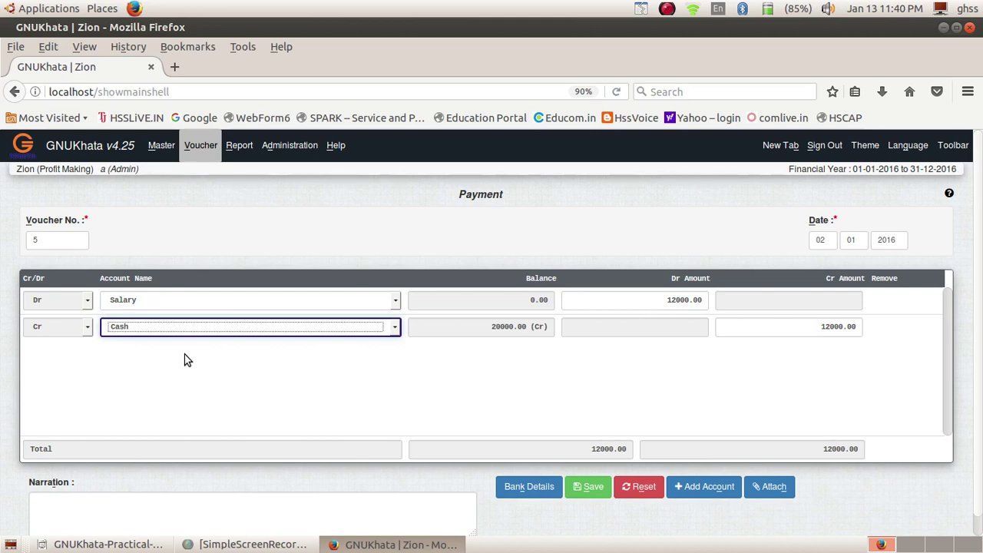
key(Return)
key(Return)
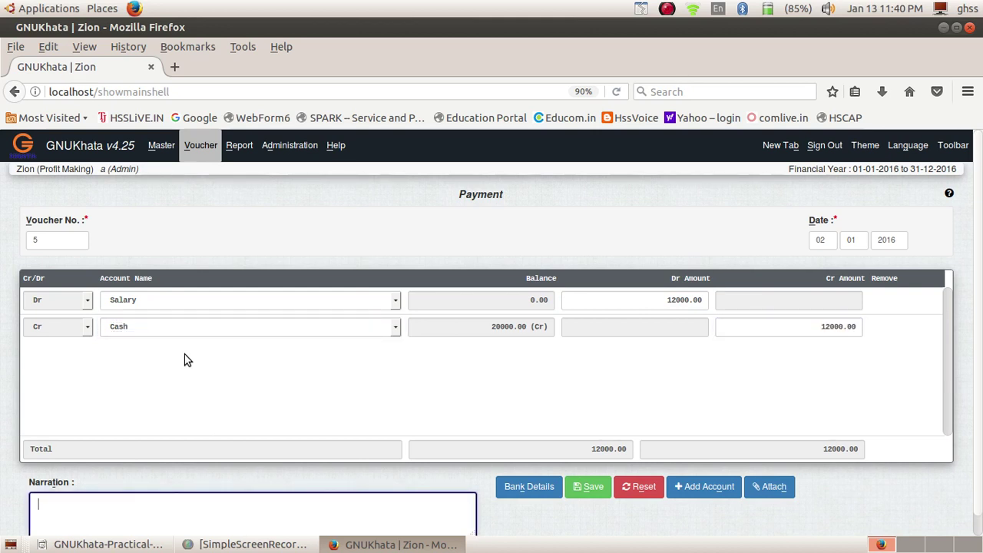
click(591, 487)
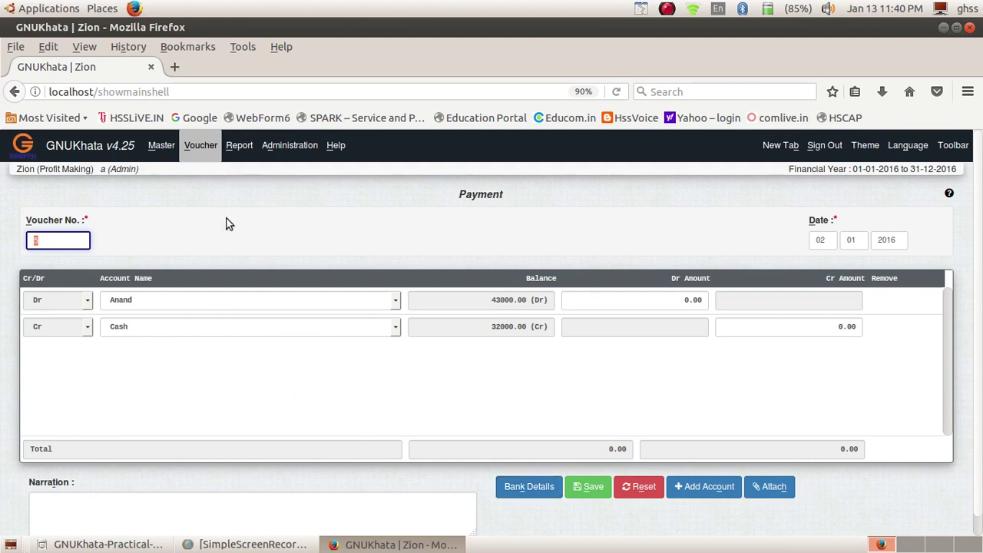
Start a receipt voucher with number 6 and date it 02-01-2016.
click(198, 145)
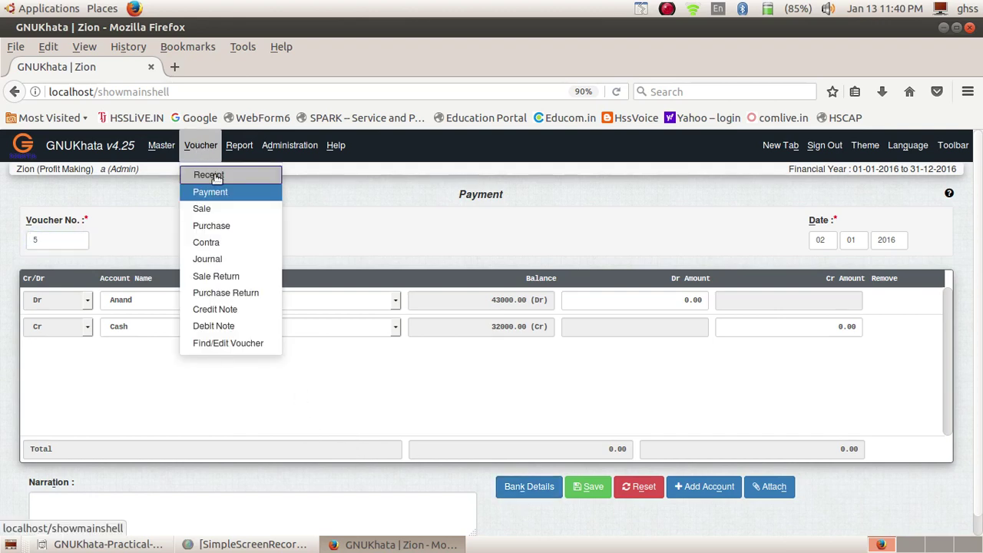
click(214, 177)
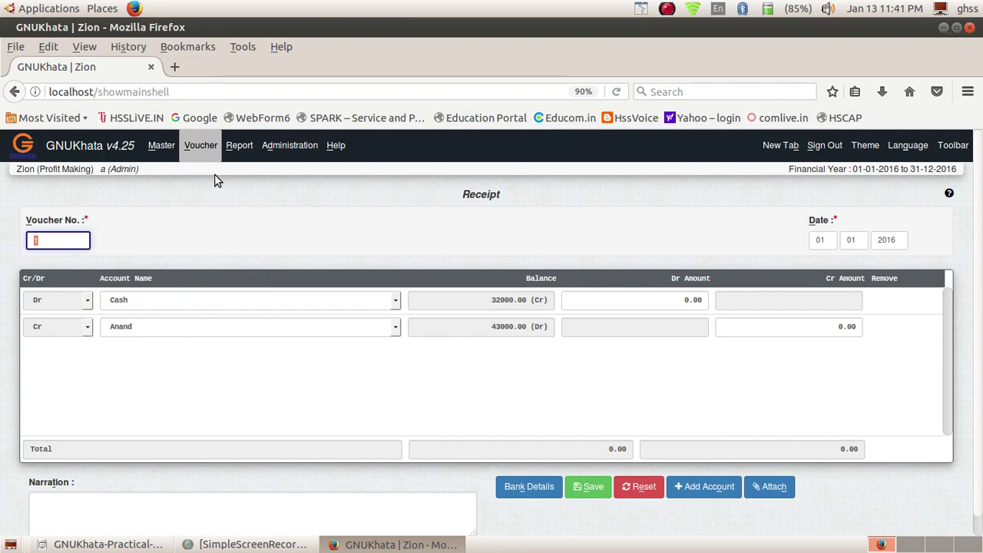
text(6)
key(Return)
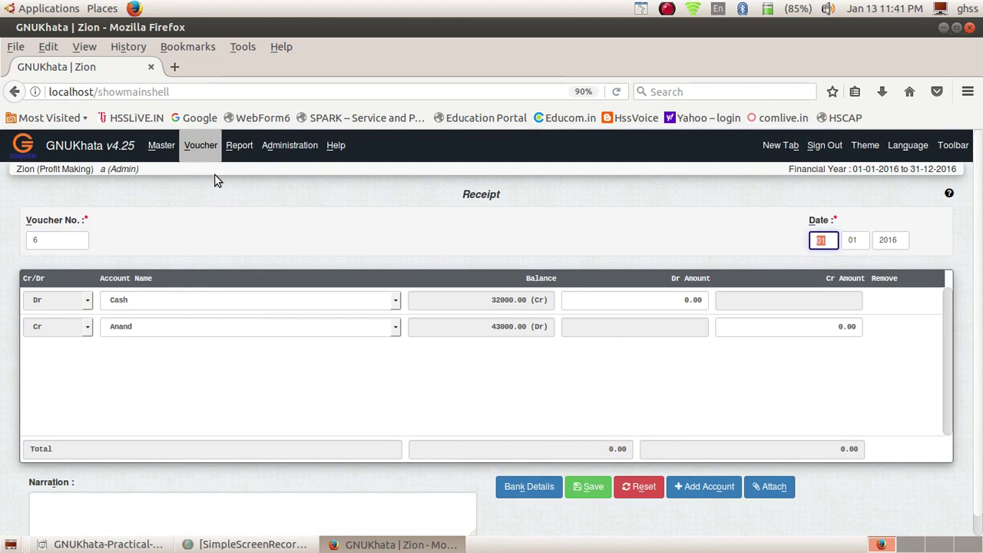
text(02)
key(Return)
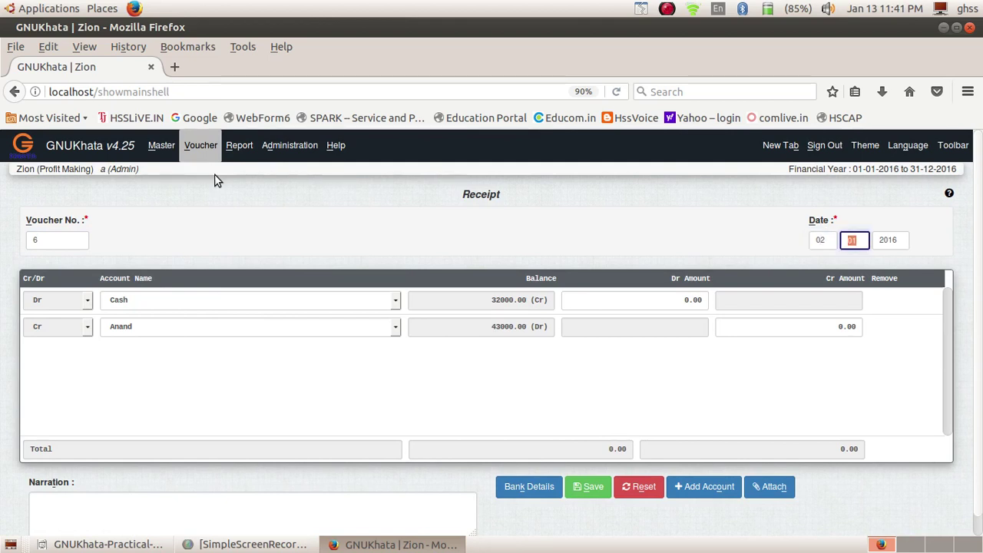
key(Return)
key(Return)
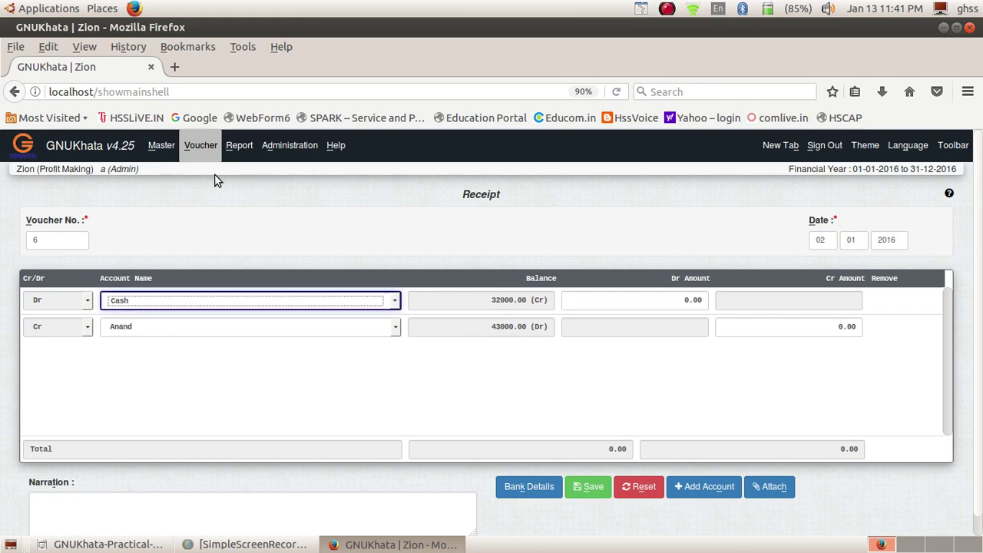
Debit Cash with 17500 and credit the customer's personal account with the same amount in the receipt voucher.
click(171, 301)
click(172, 301)
key(Return)
text(17500)
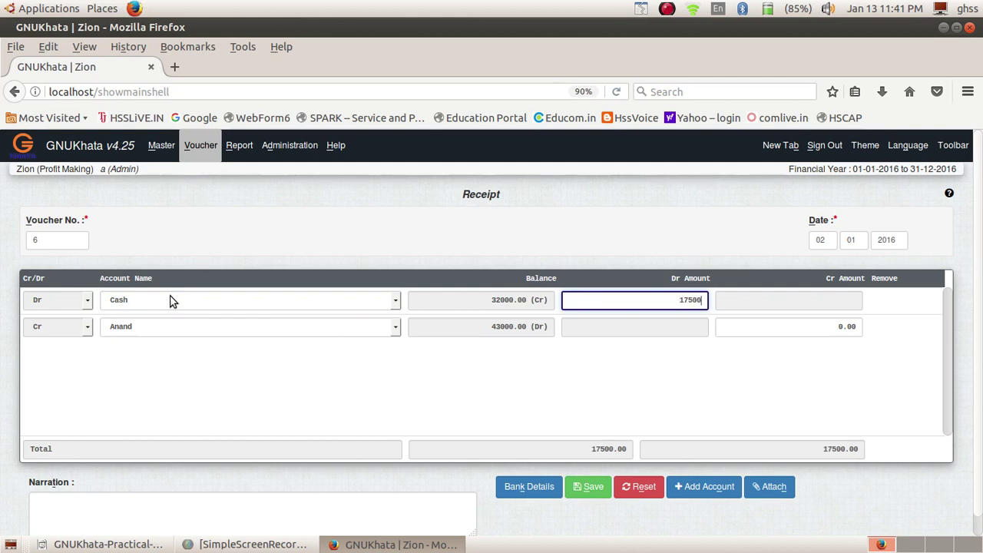
key(Return)
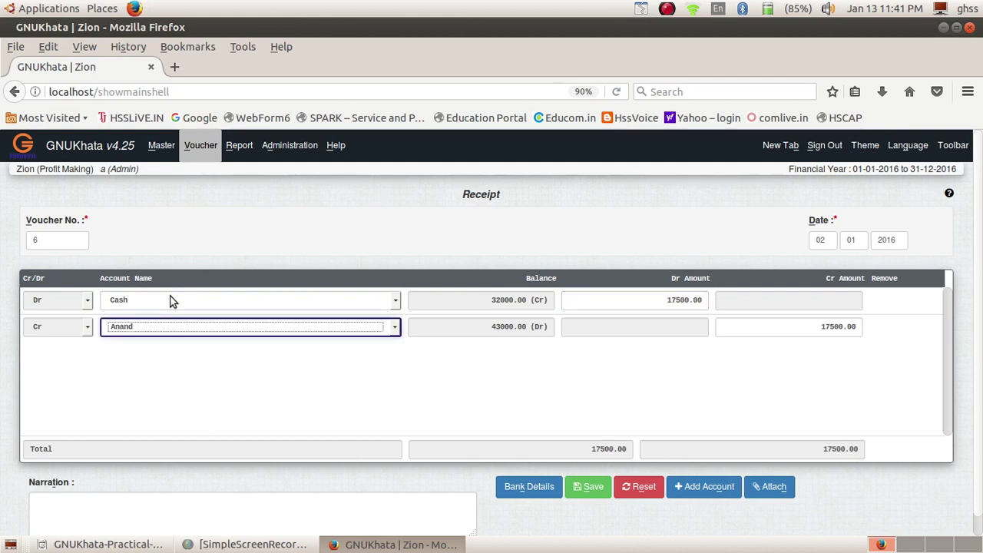
click(156, 327)
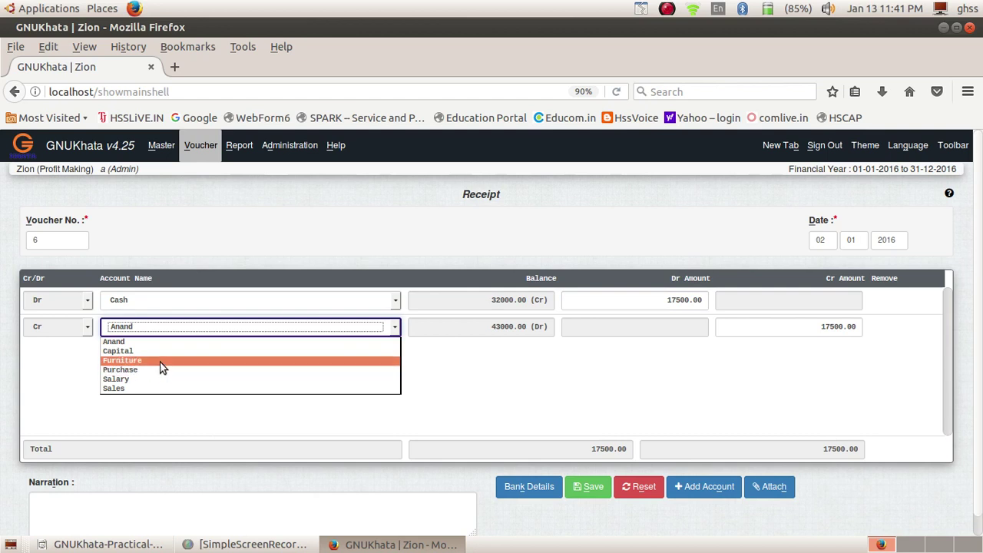
click(155, 326)
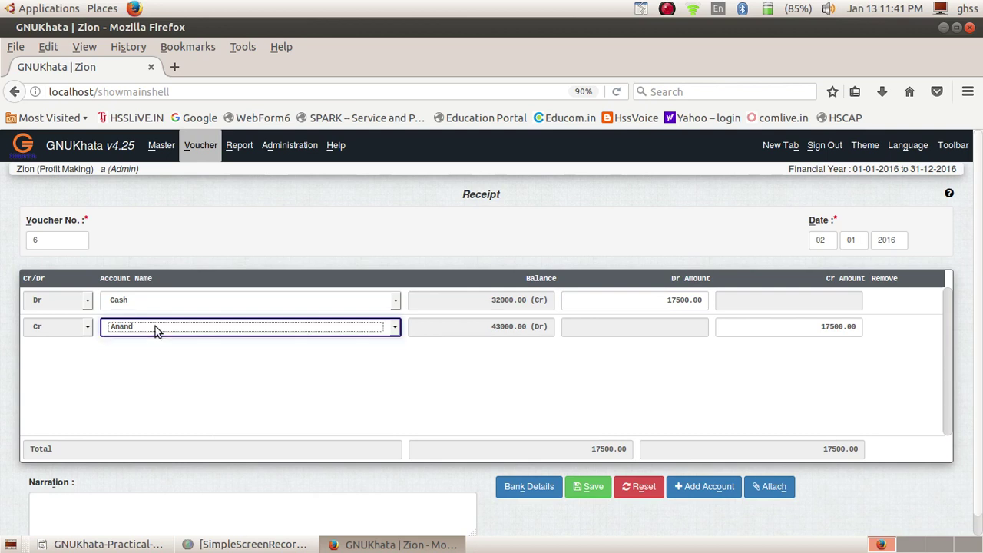
key(Return)
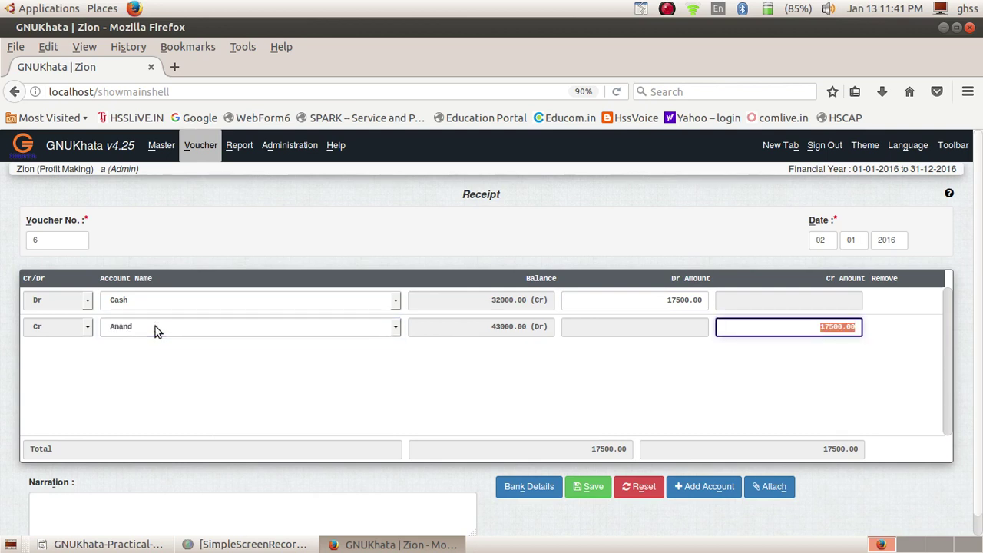
key(Return)
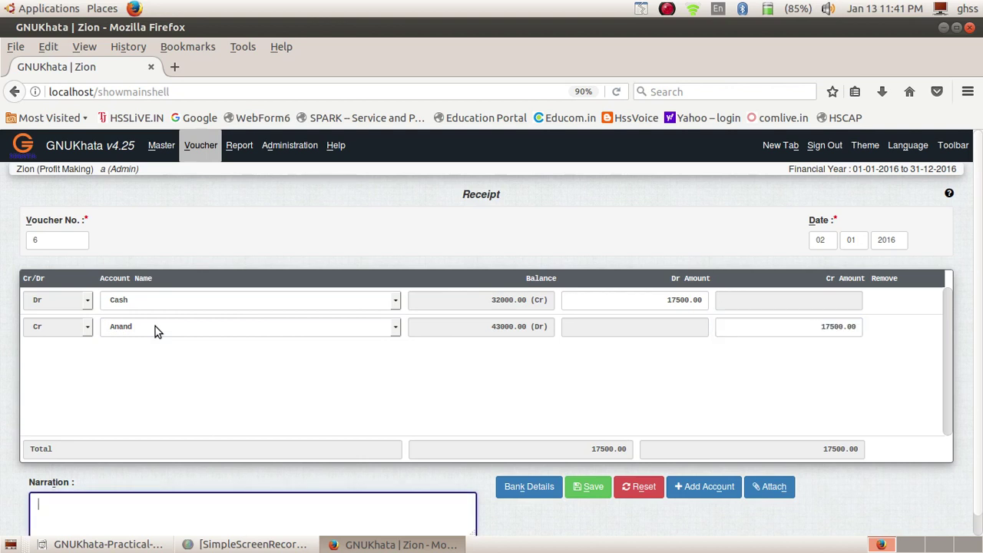
Enter a narration reading "Received from" plus the customer's name and save the receipt voucher.
text(Received fro)
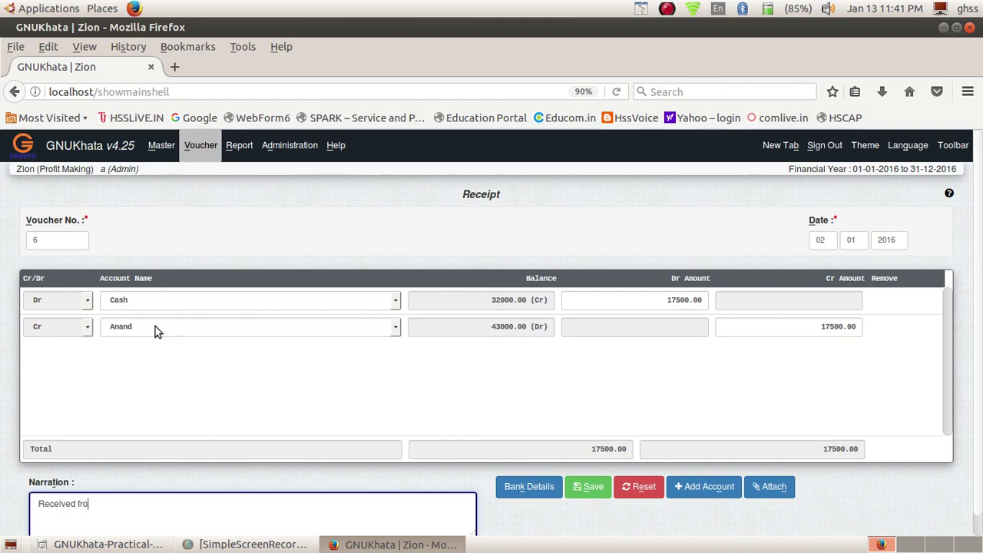
text(m anand)
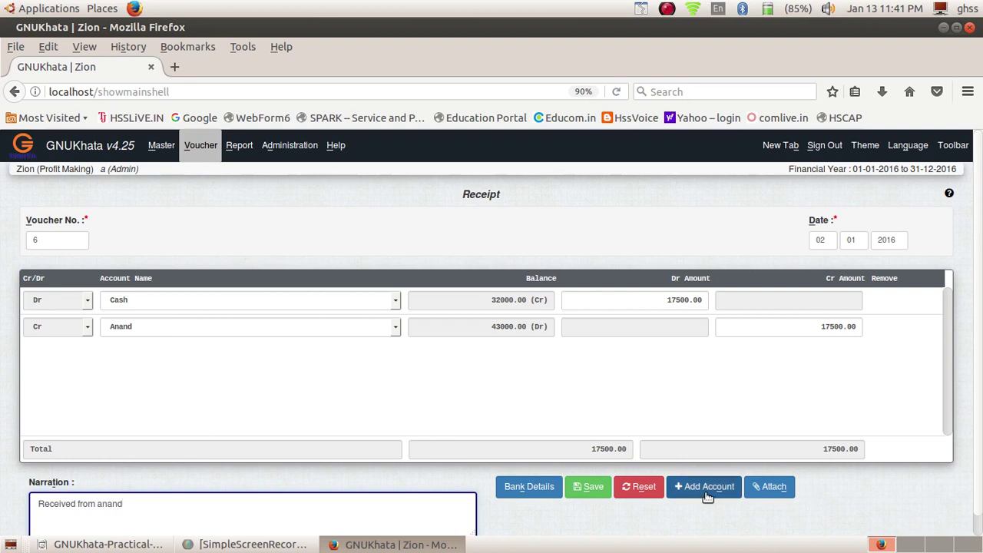
click(585, 490)
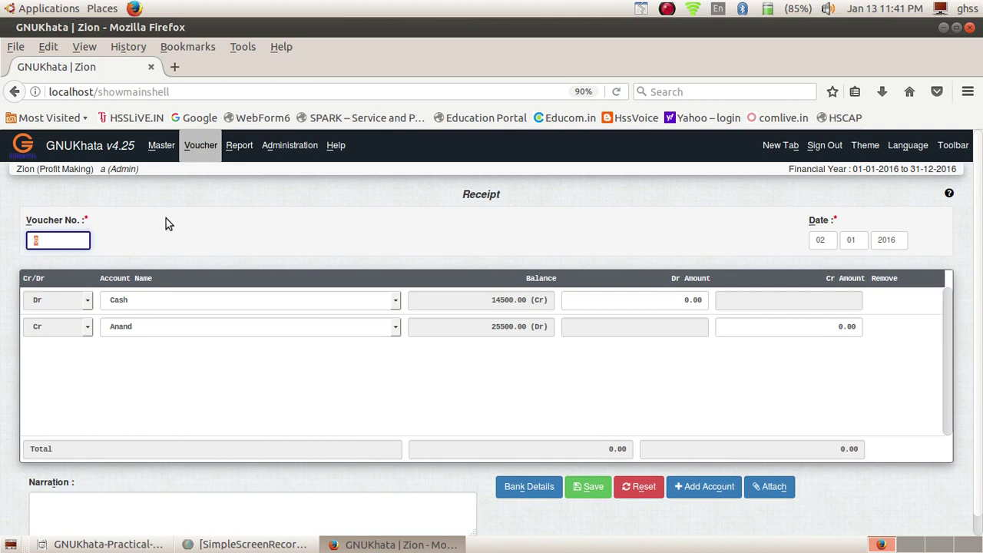
click(200, 151)
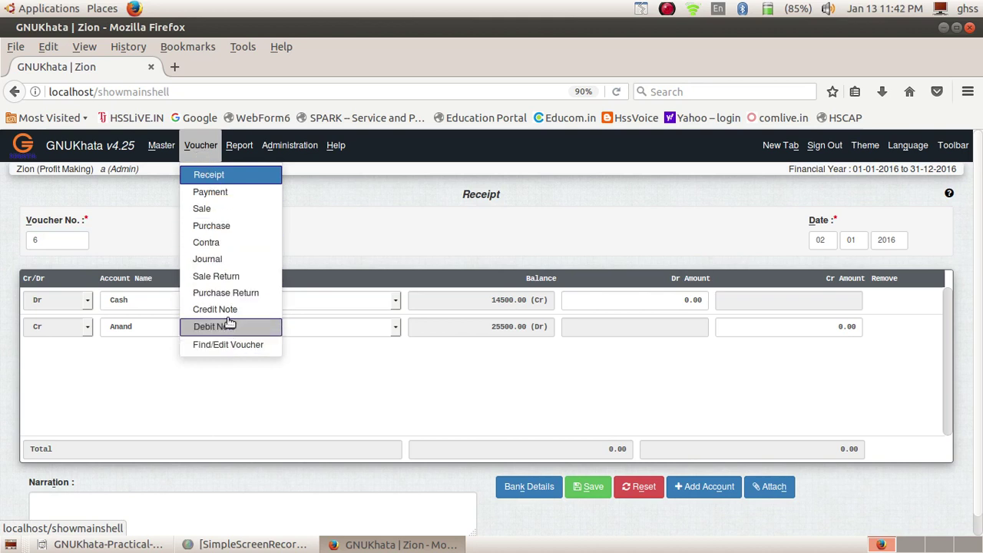
click(61, 236)
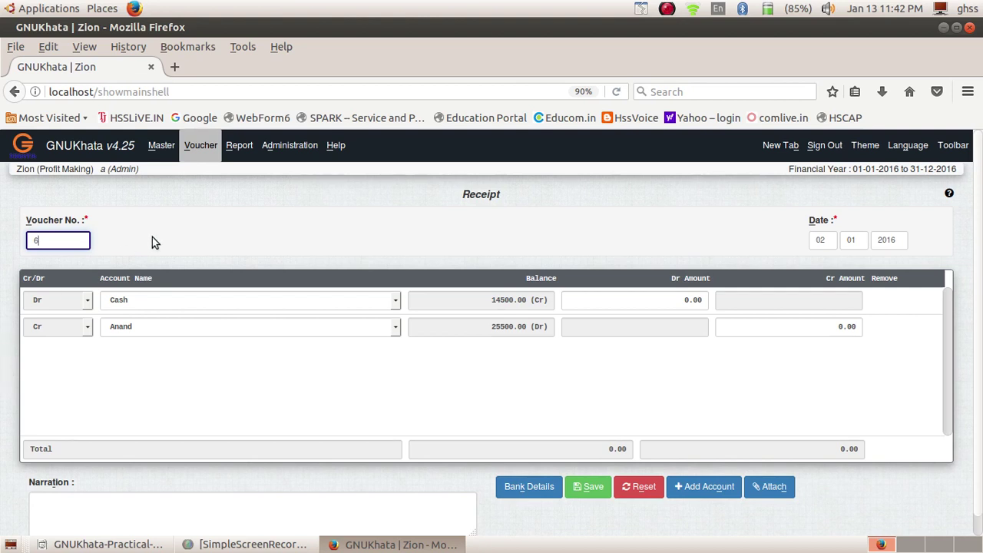
Display the monthly ledger of the Cash account for 01-01-2016 to 31-12-2016.
click(238, 150)
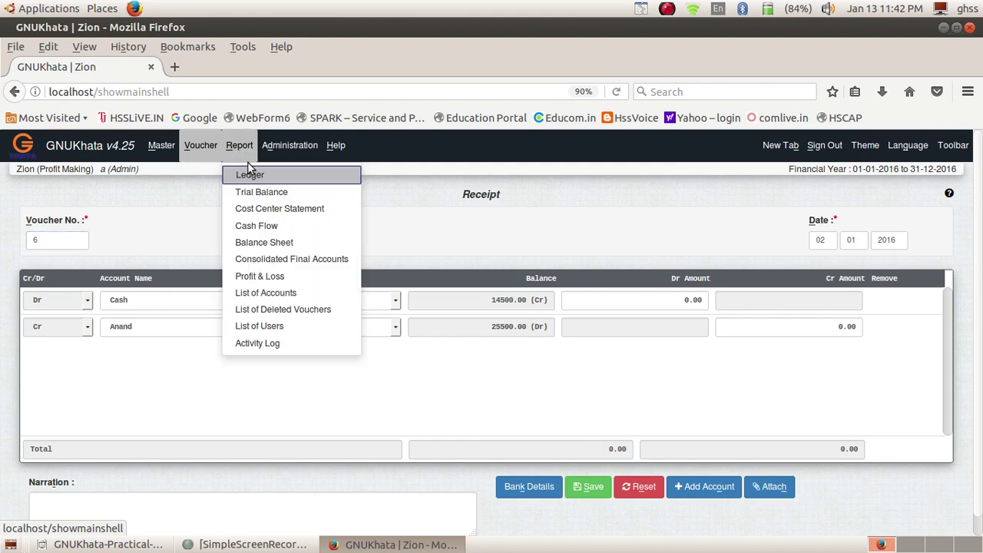
click(252, 180)
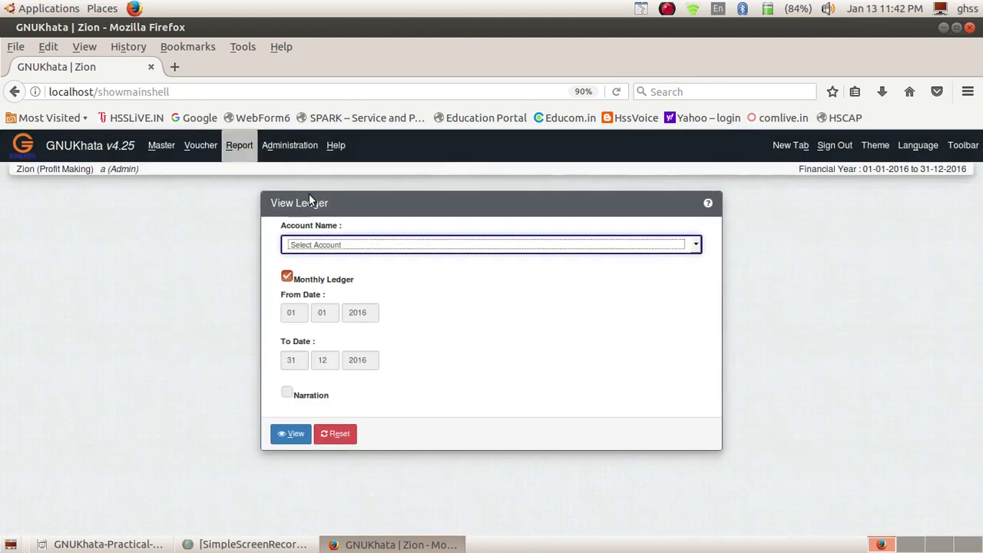
click(334, 246)
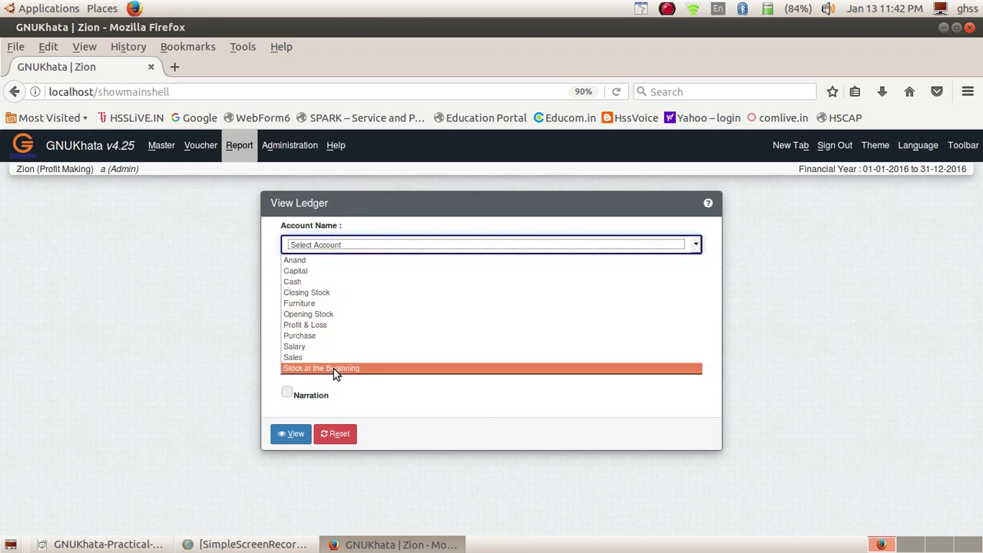
click(231, 150)
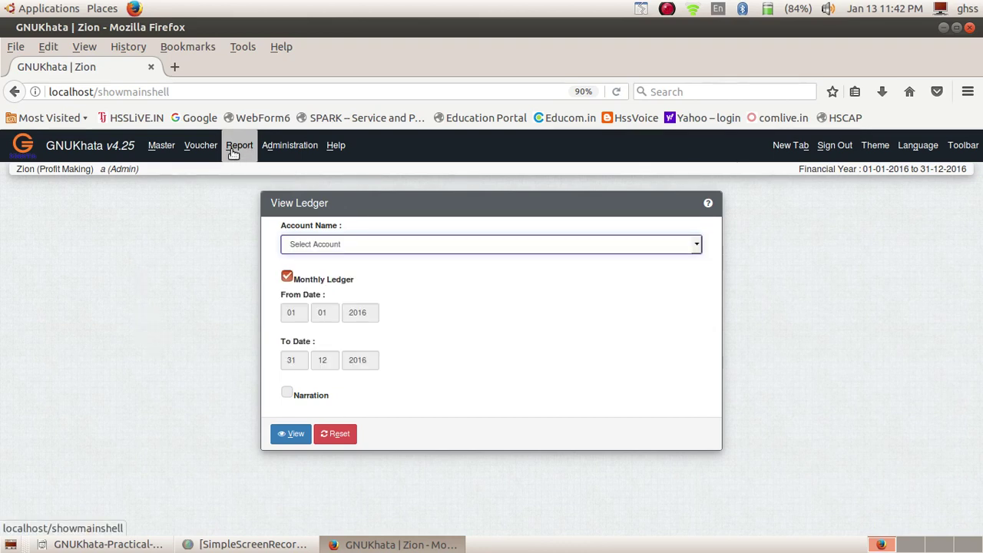
click(231, 149)
click(249, 175)
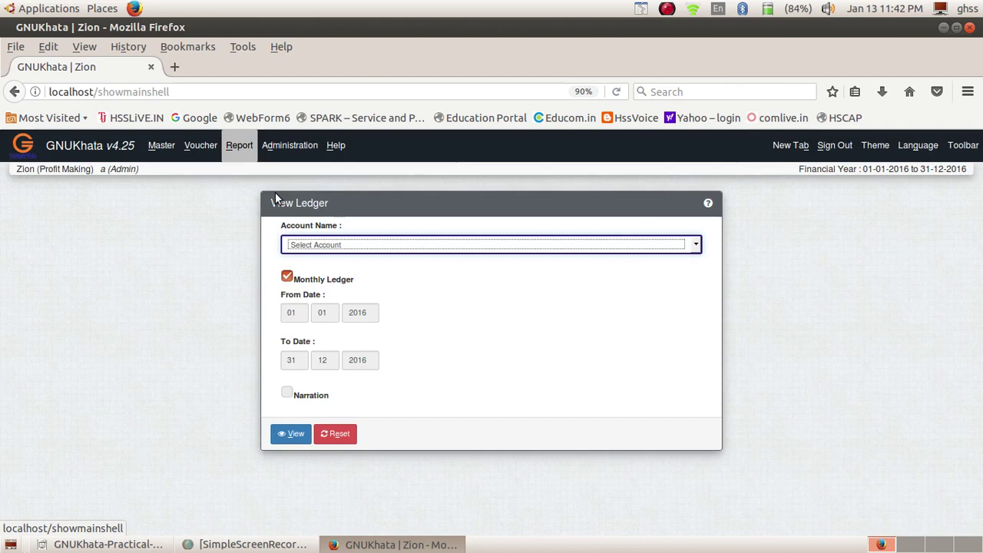
click(310, 245)
click(296, 282)
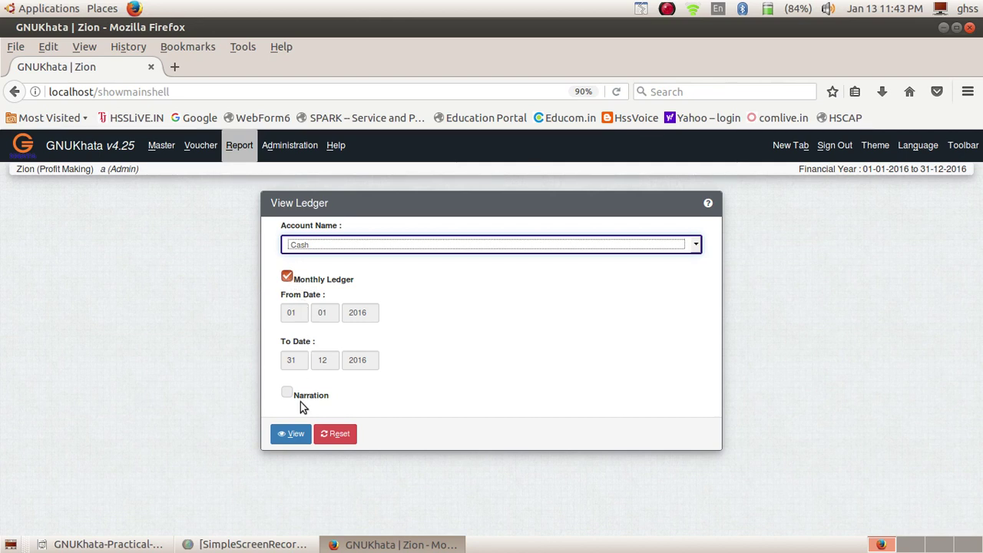
click(296, 436)
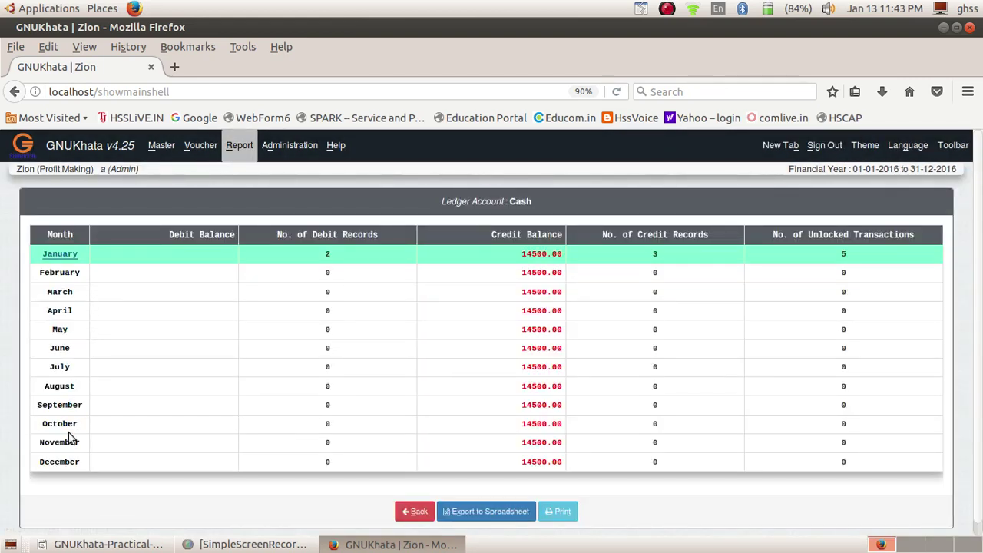
Display the Cash account ledger for 01-01-2016 to 31-12-2016 with the monthly ledger option turned off.
click(233, 149)
click(241, 175)
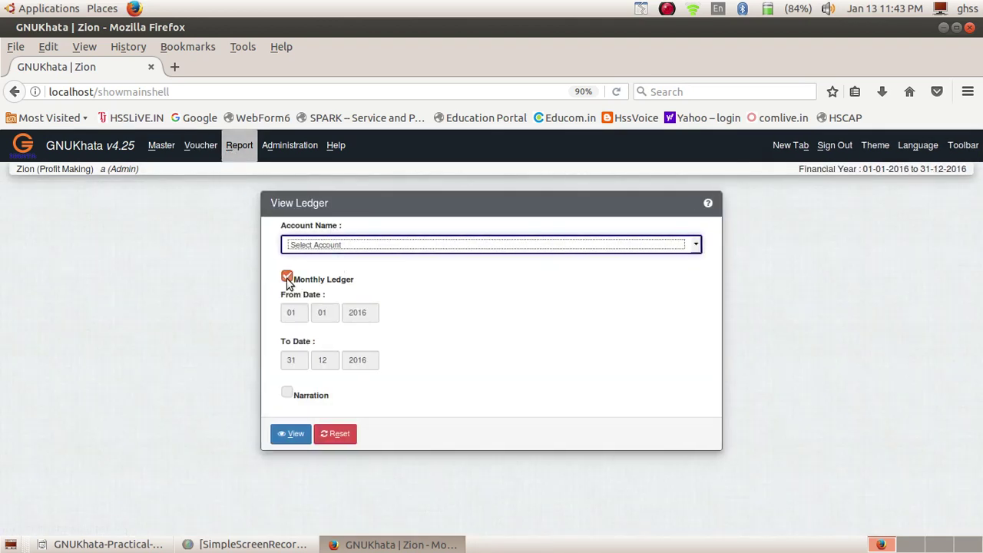
click(287, 278)
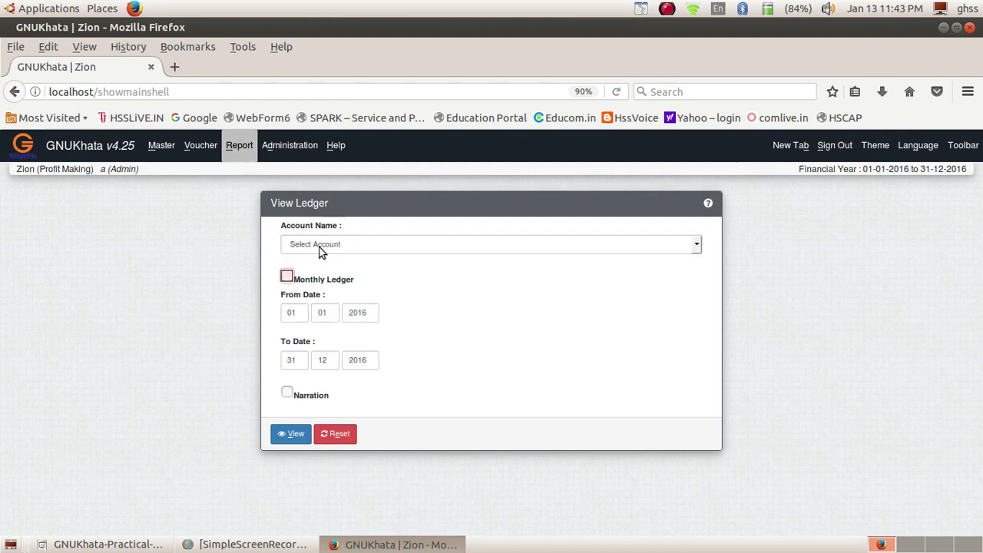
click(321, 252)
click(306, 278)
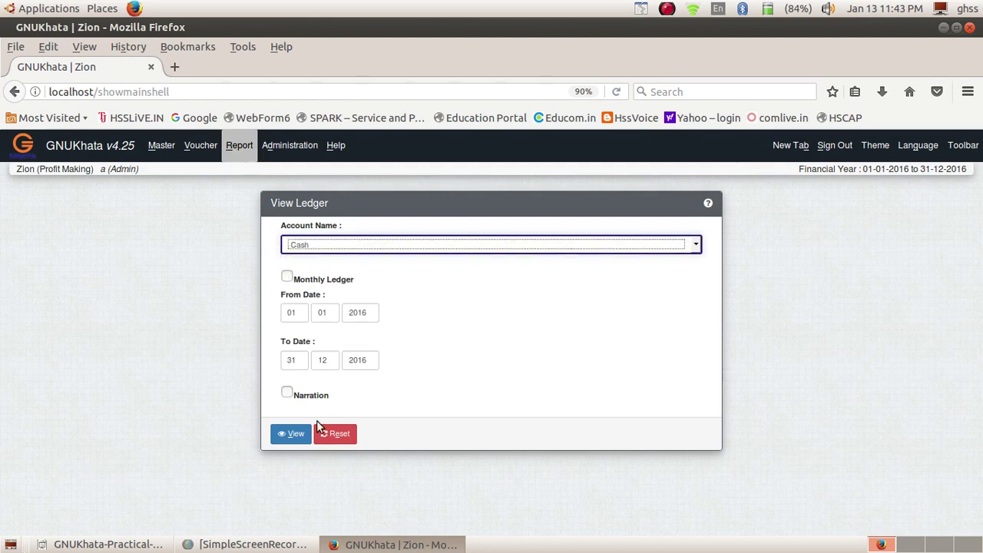
click(292, 437)
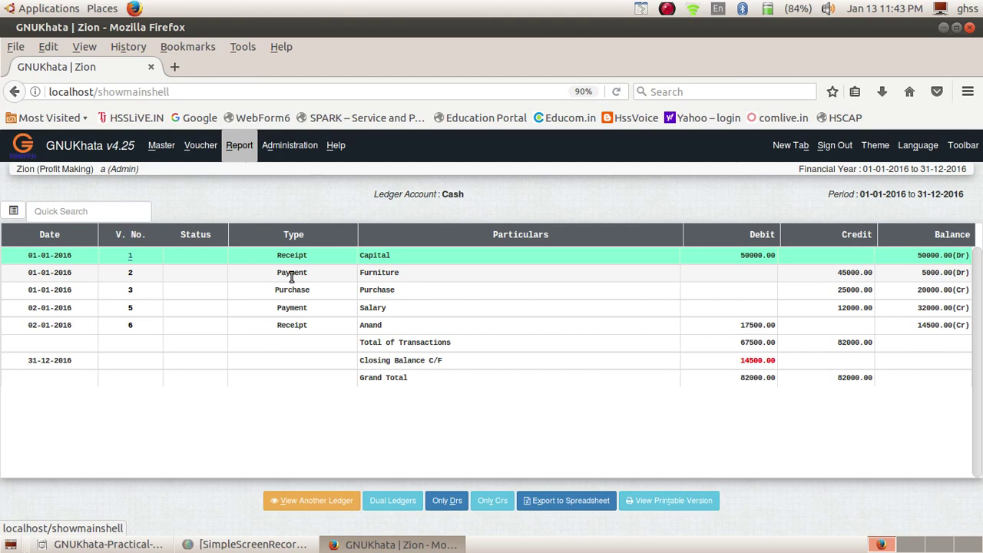
Display the Net Trial Balance for the period 01-01-2016 to 31-12-2016.
click(244, 151)
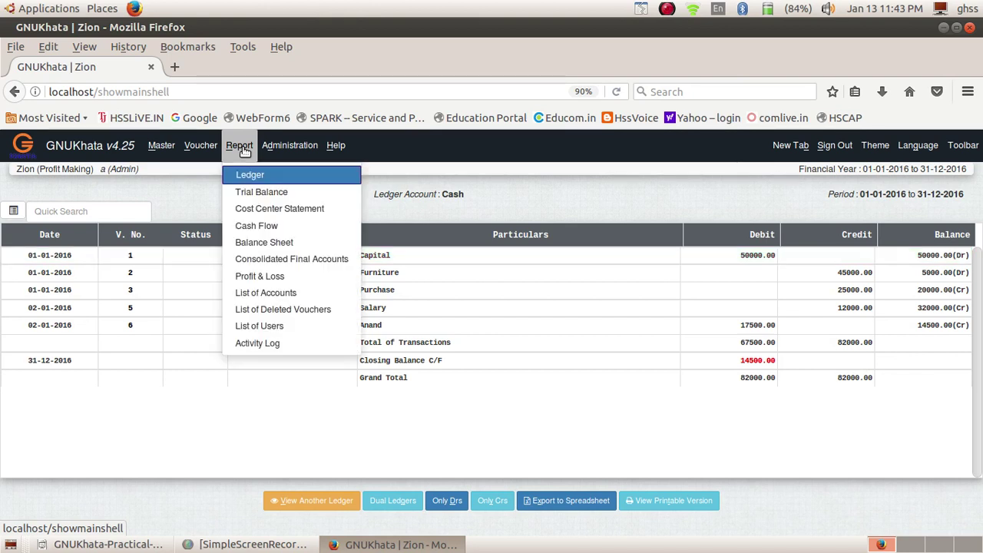
click(265, 194)
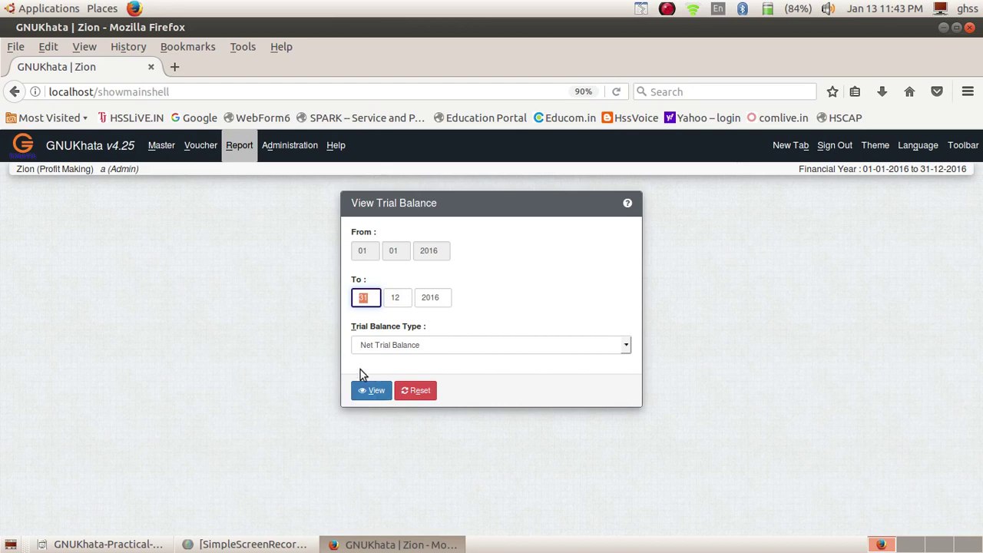
click(359, 393)
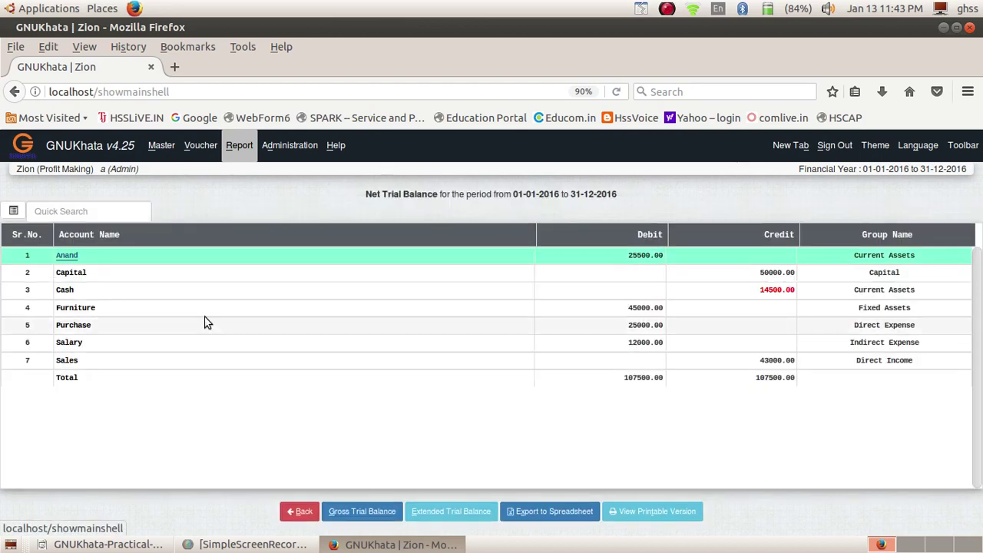
Display the Profit & Loss account for the period 01-01-2016 to 31-12-2016.
click(240, 148)
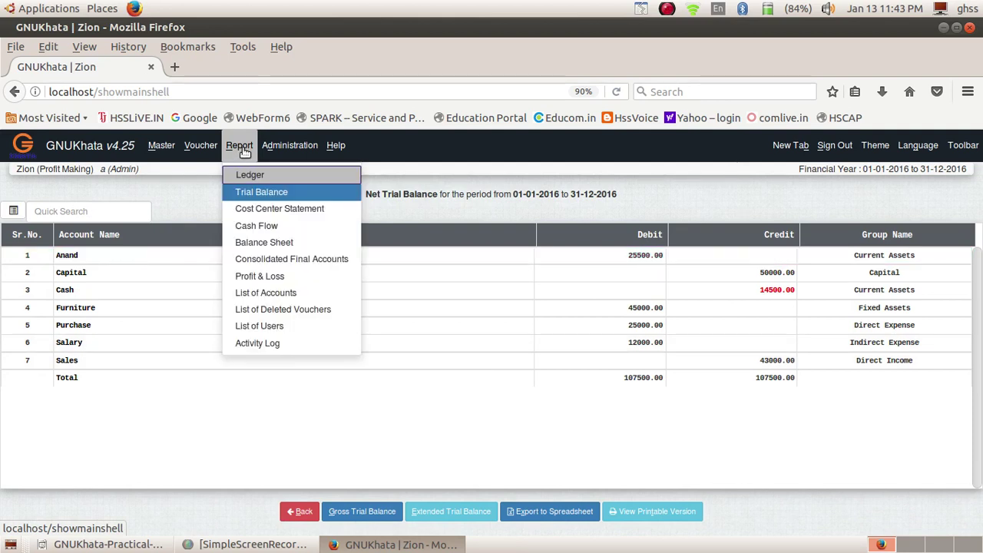
click(243, 148)
click(243, 148)
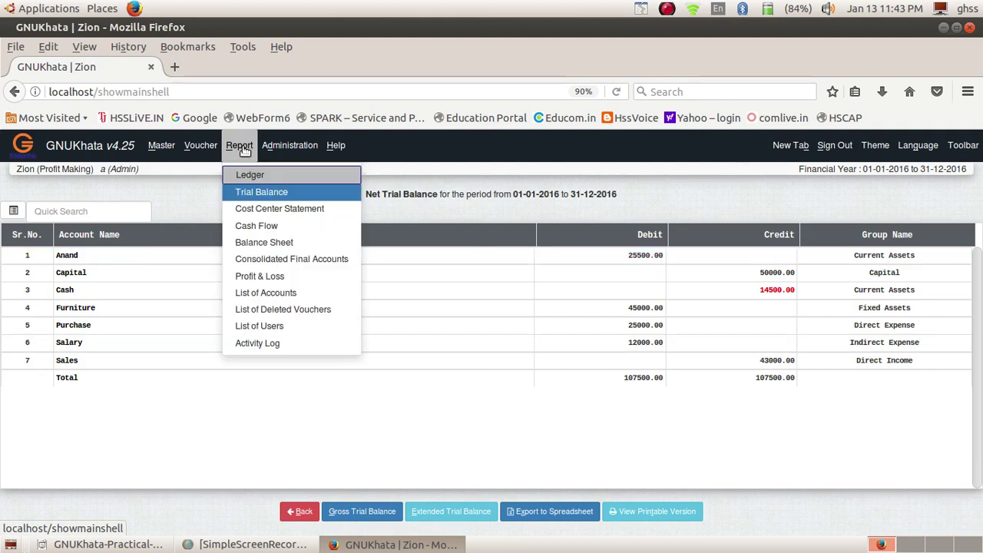
click(278, 278)
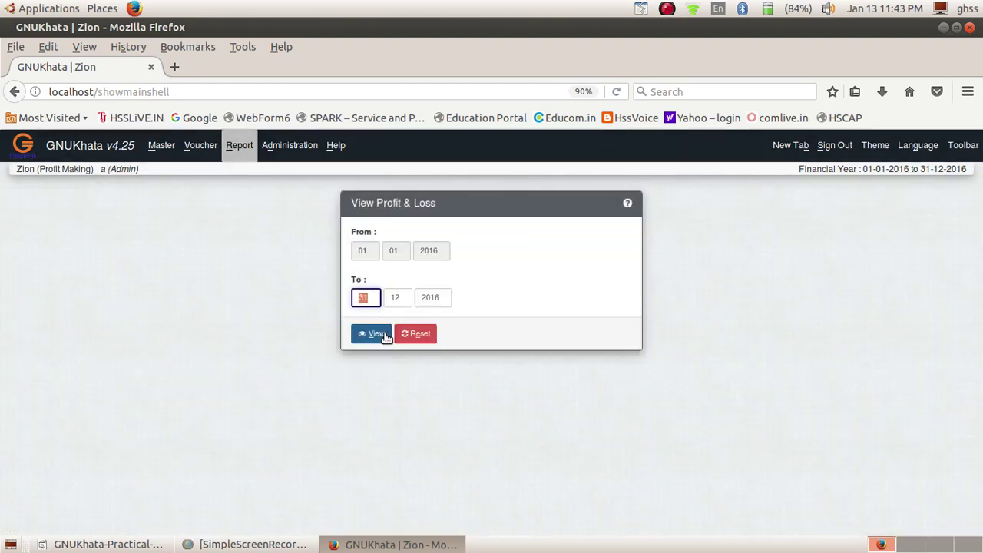
click(372, 335)
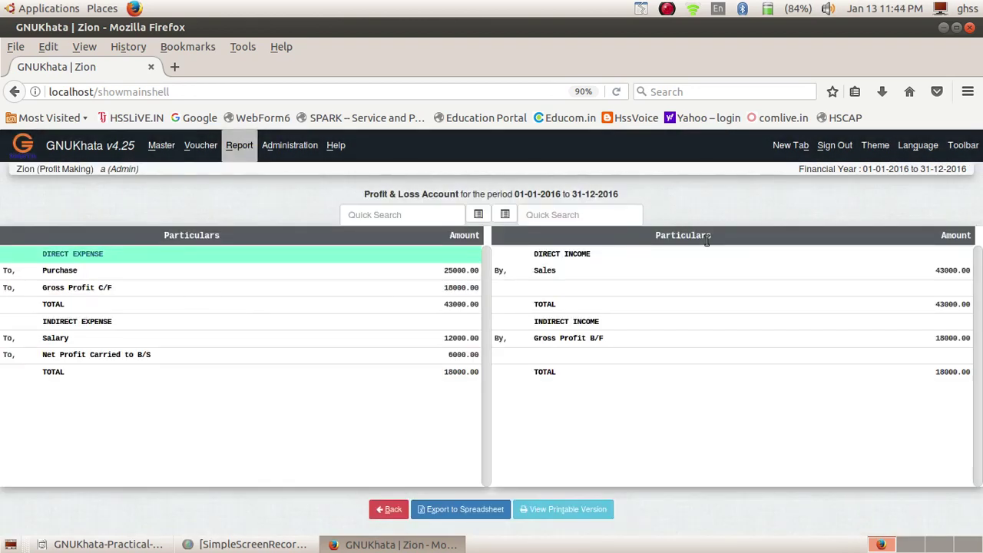
Display the Conventional Balance Sheet as on 31-12-2016.
click(239, 147)
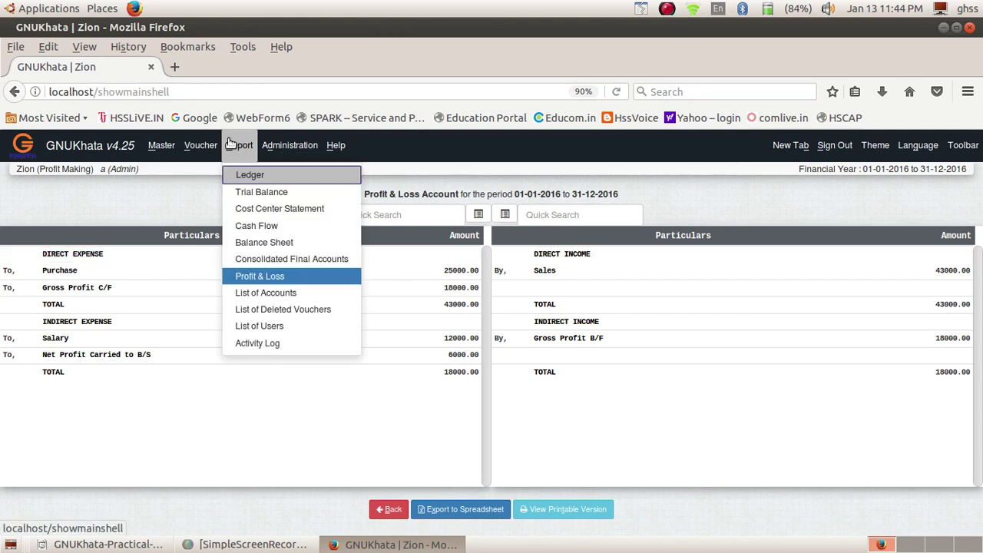
click(275, 245)
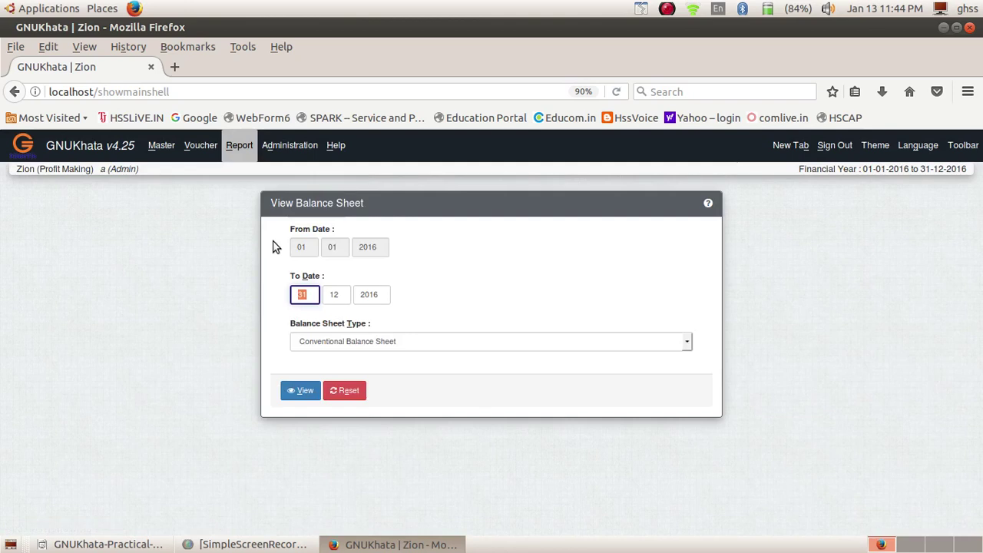
click(305, 391)
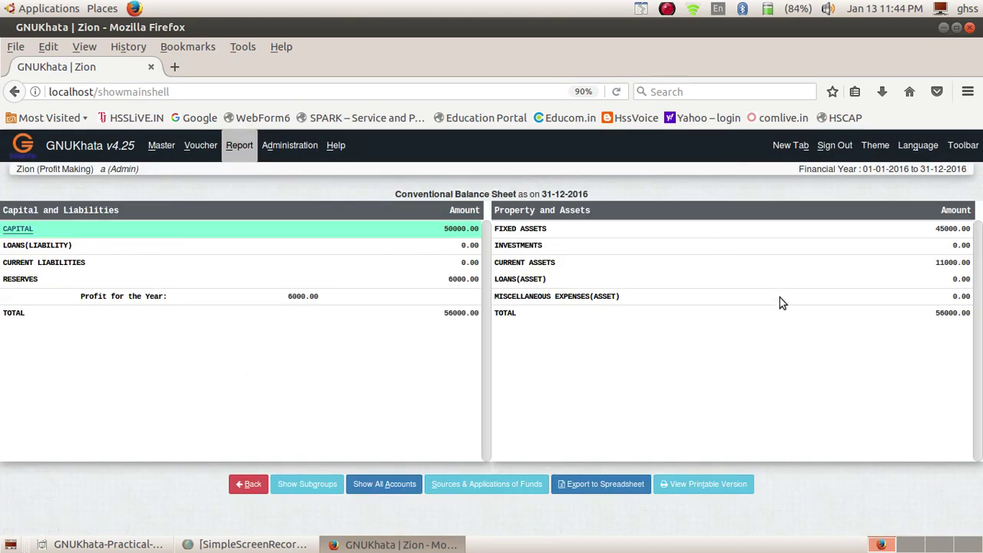
click(239, 145)
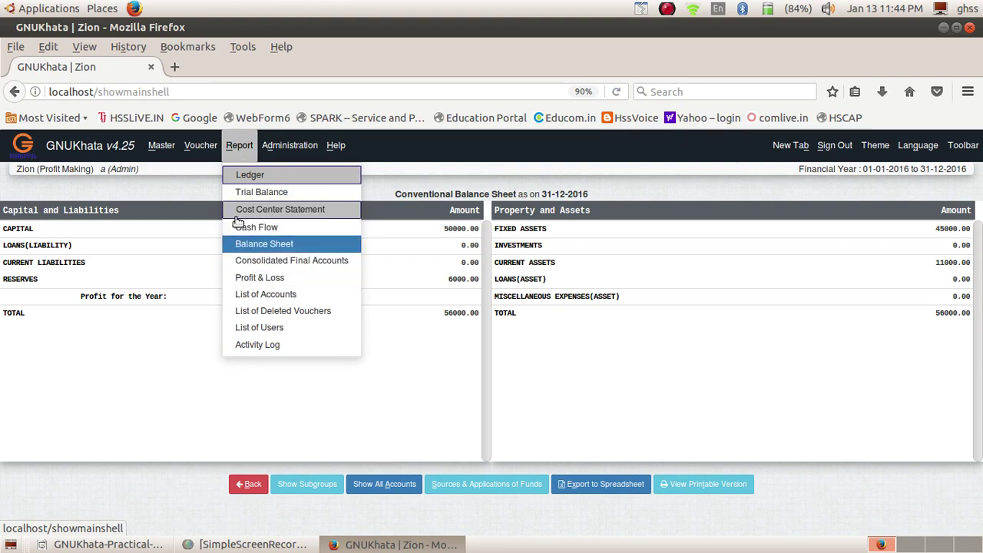
click(210, 352)
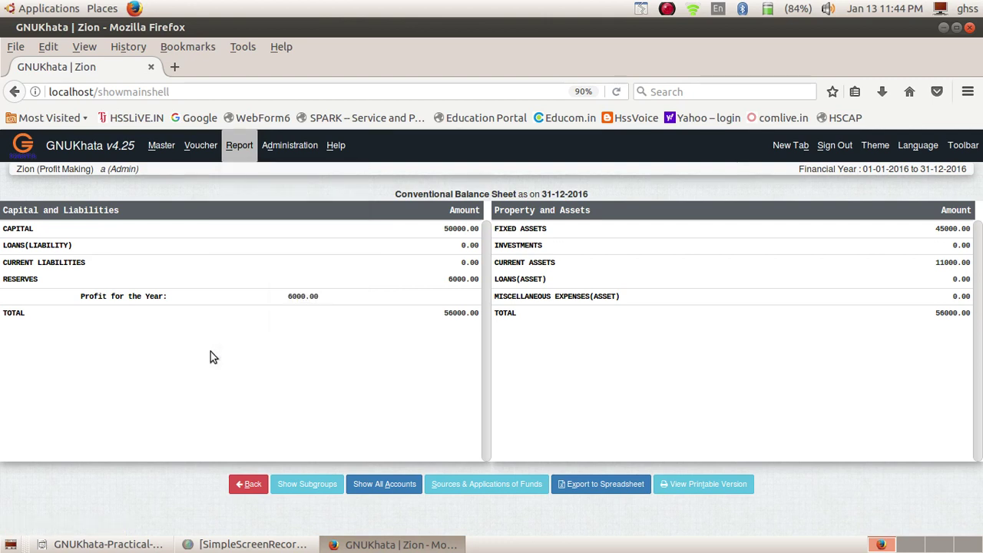